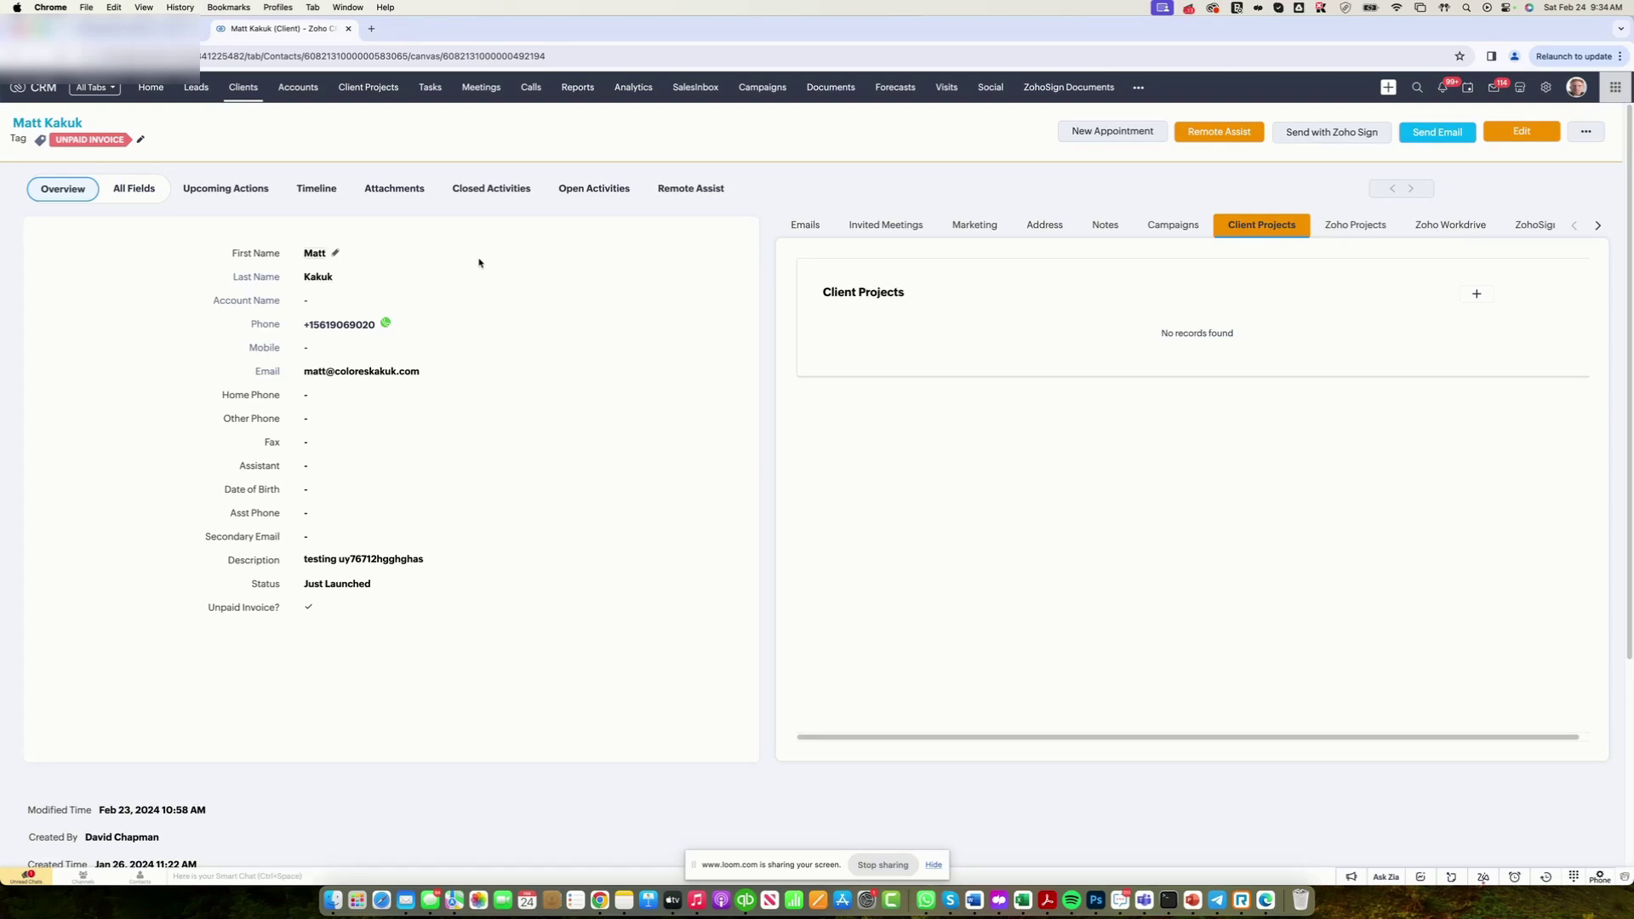
Add client project 'Adwords Kakuk1': amount 1222, client's account, Google Account New, closing date Feb 24
{"action": "left_click", "coordinate": [1476, 293]}
{"action": "left_click", "coordinate": [239, 206]}
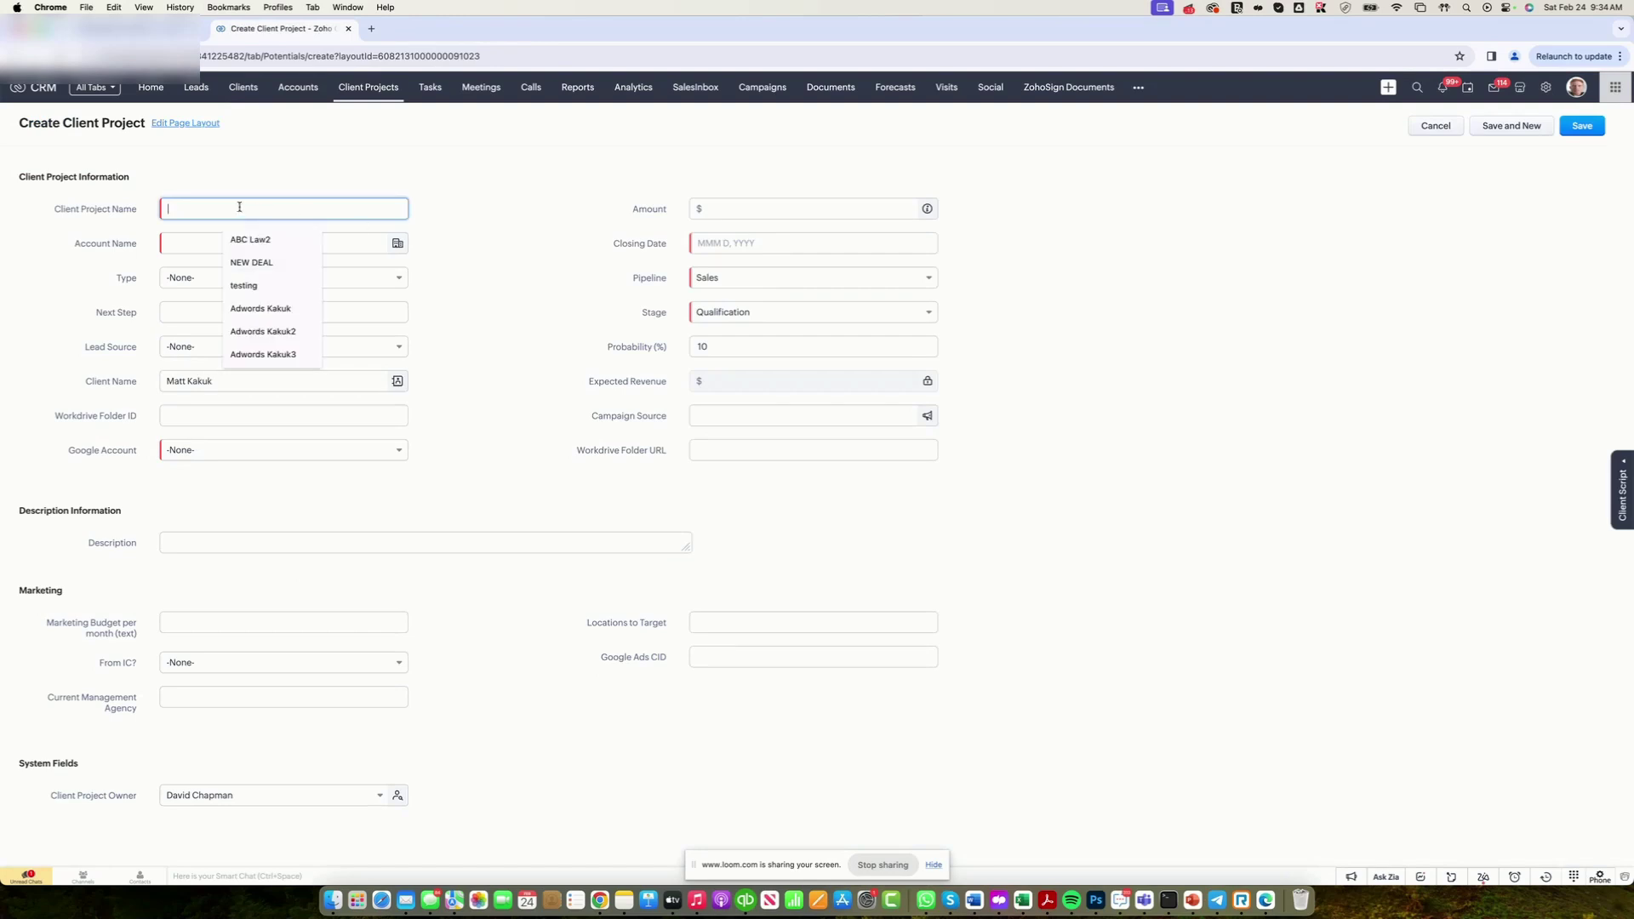
{"action": "type", "text": "Adwords"}
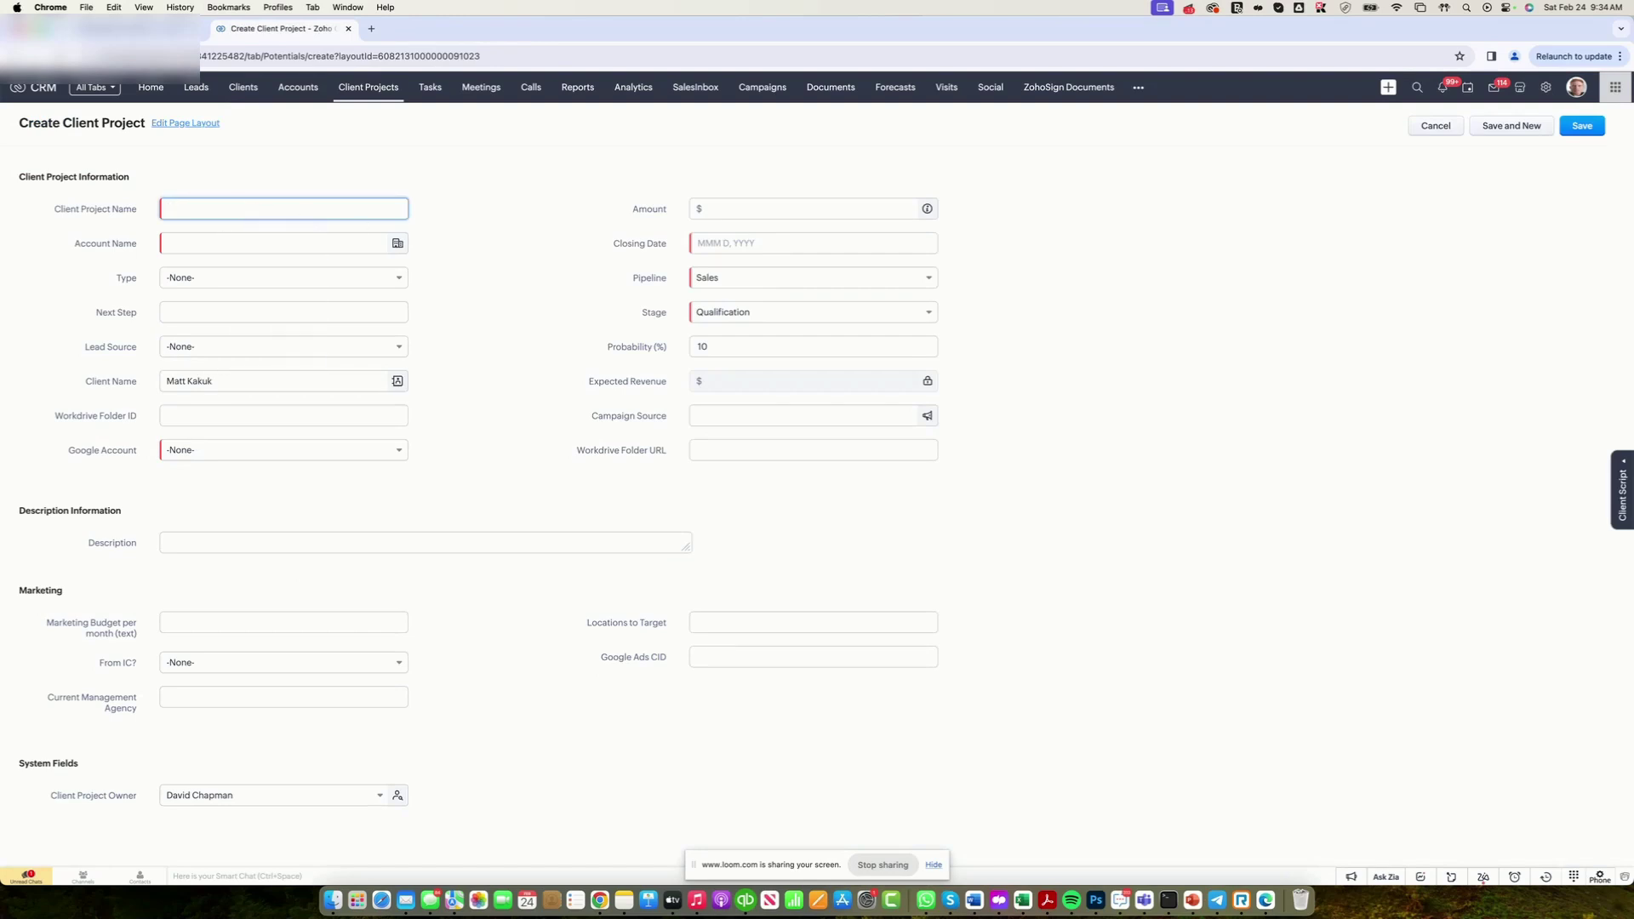
{"action": "type", "text": " Kakuk1"}
{"action": "left_click", "coordinate": [717, 213]}
{"action": "type", "text": "1222"}
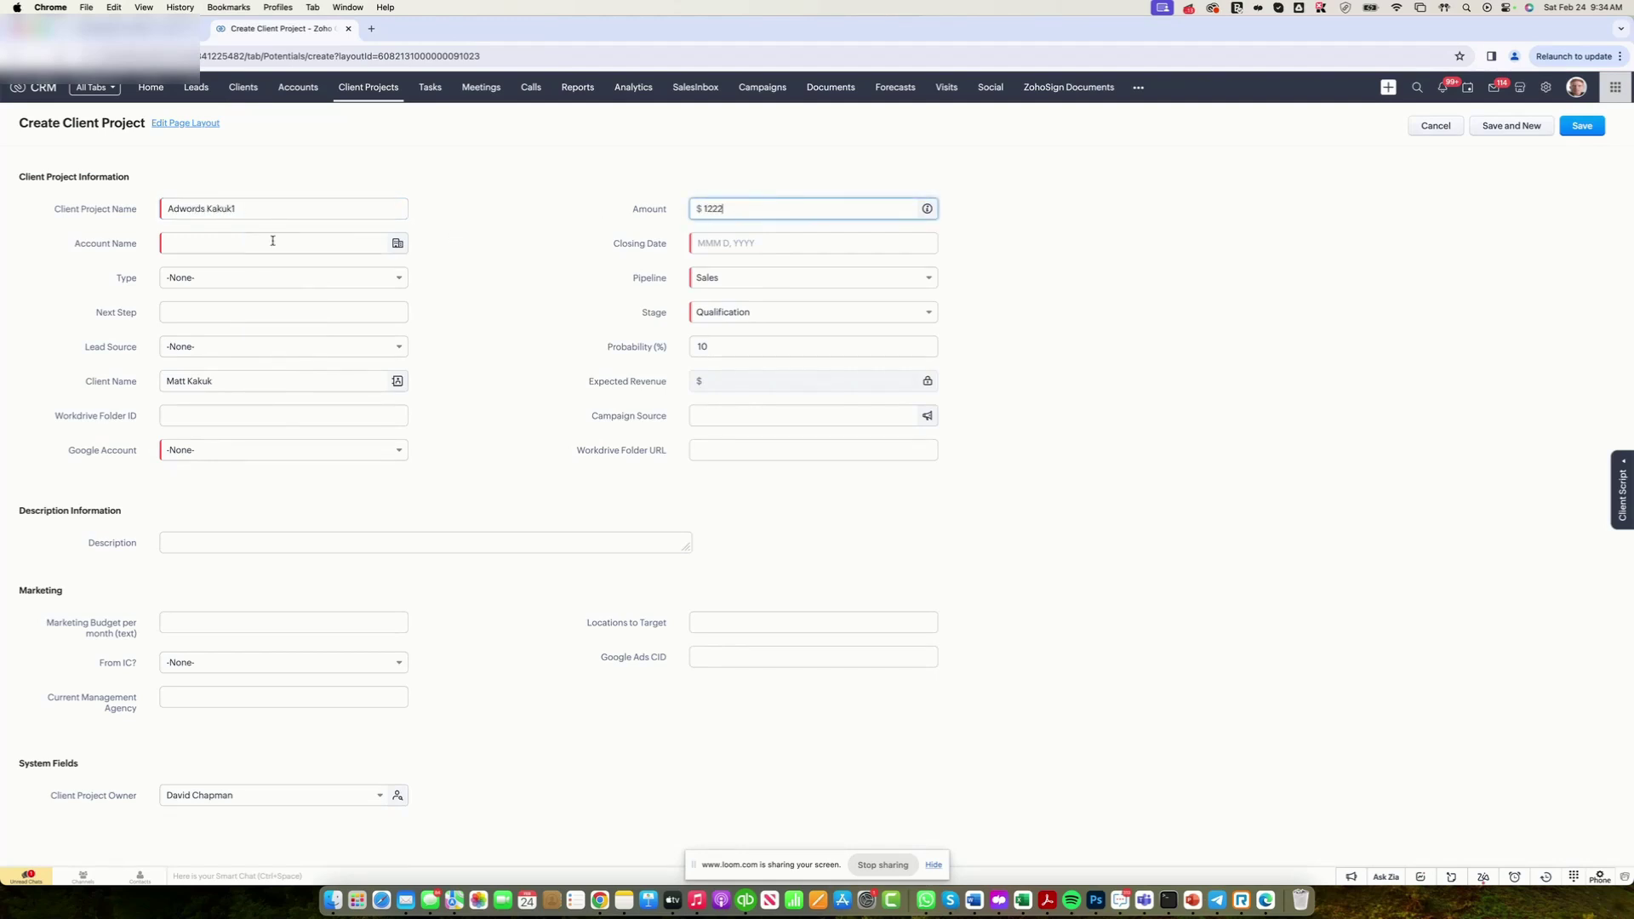
{"action": "left_click", "coordinate": [268, 242]}
{"action": "left_click", "coordinate": [209, 271]}
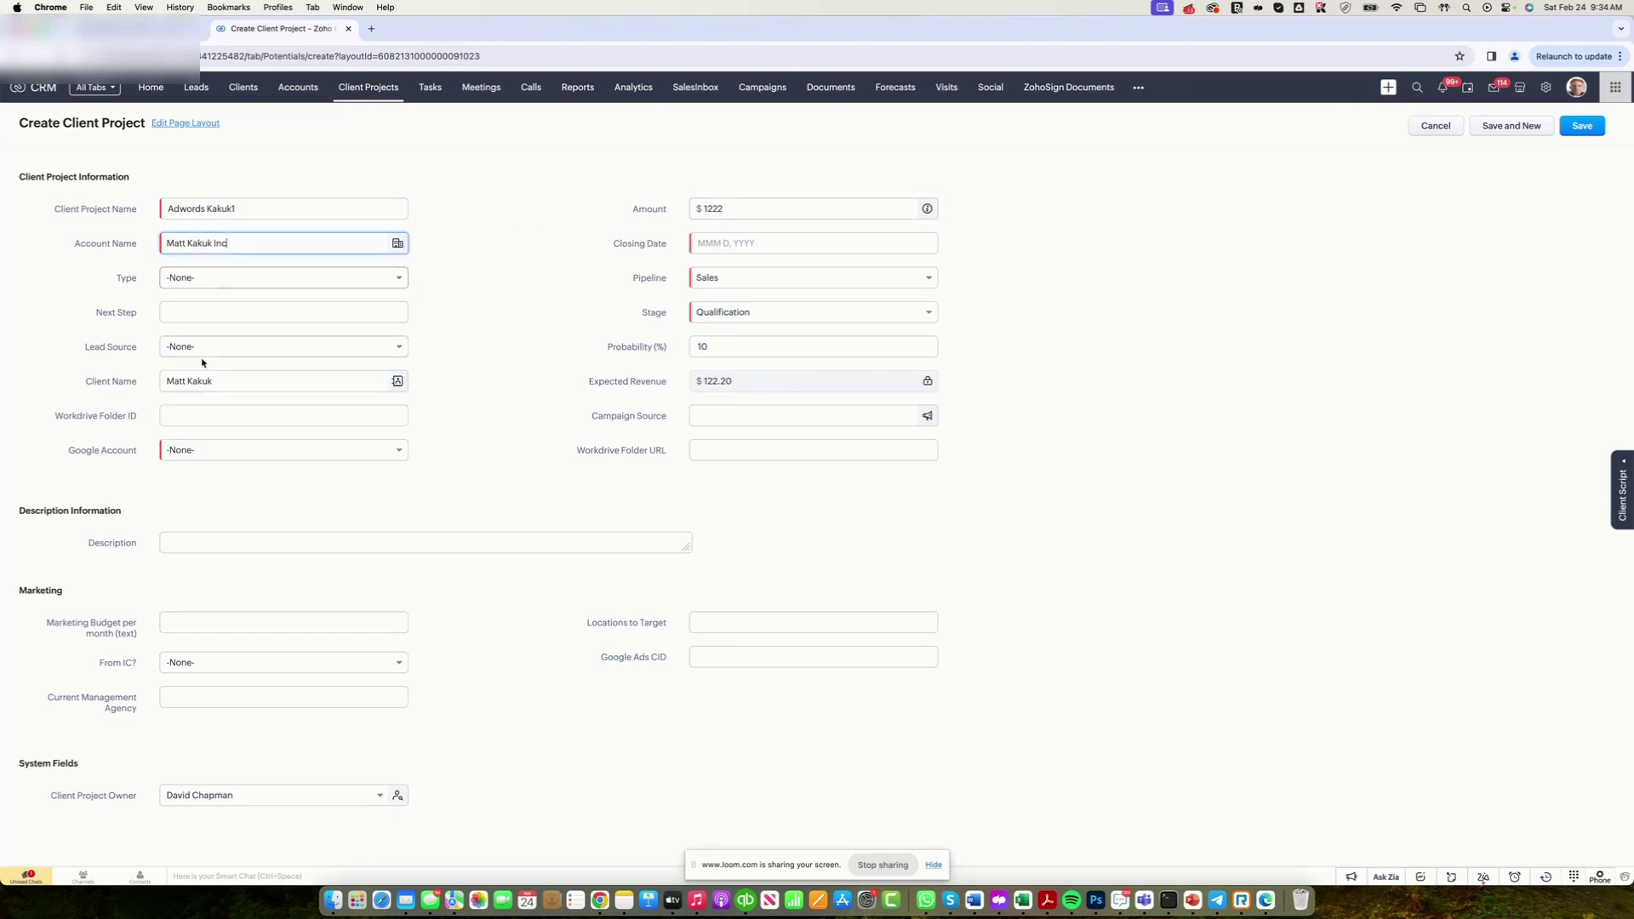
{"action": "left_click", "coordinate": [186, 456]}
{"action": "left_click", "coordinate": [214, 515]}
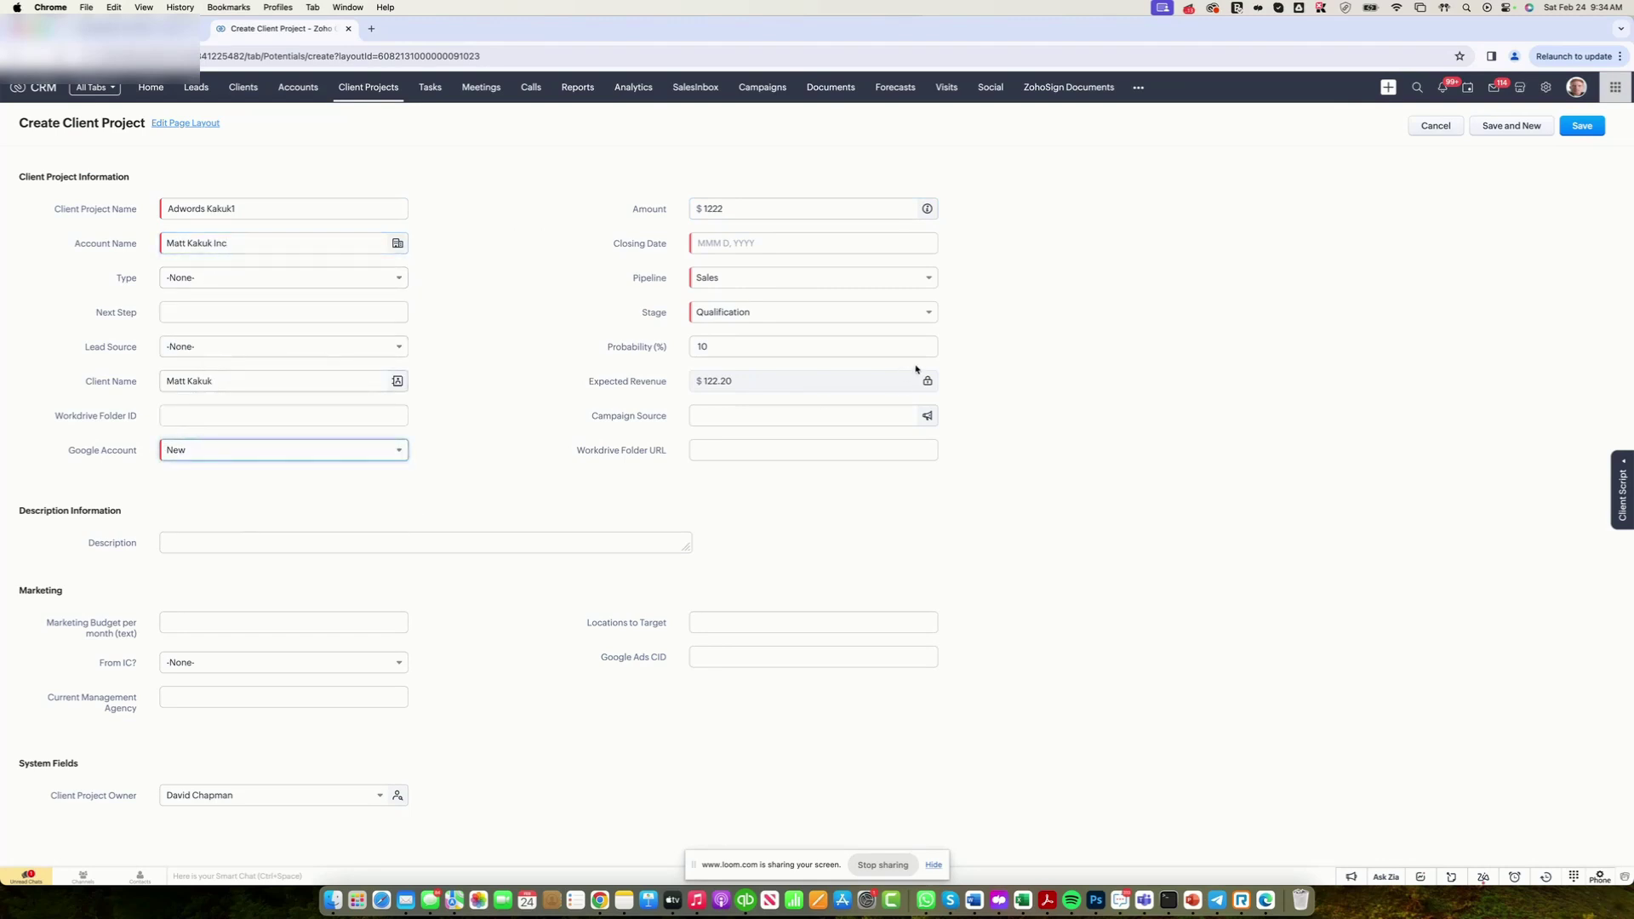
{"action": "left_click", "coordinate": [766, 243]}
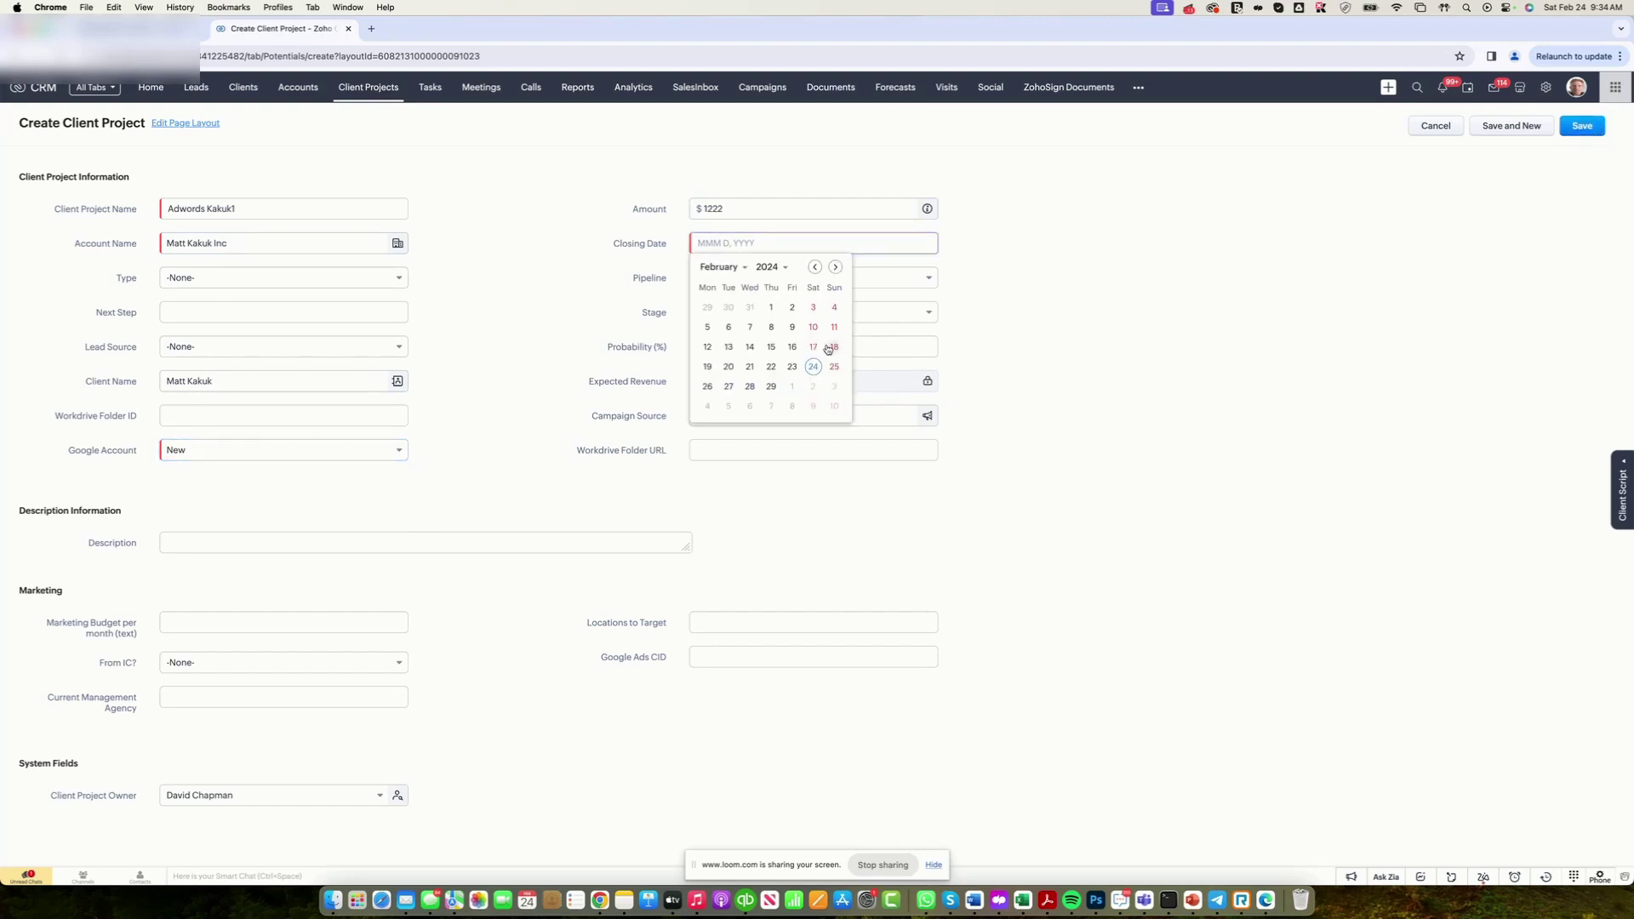
{"action": "left_click", "coordinate": [812, 367]}
{"action": "left_click", "coordinate": [1582, 125]}
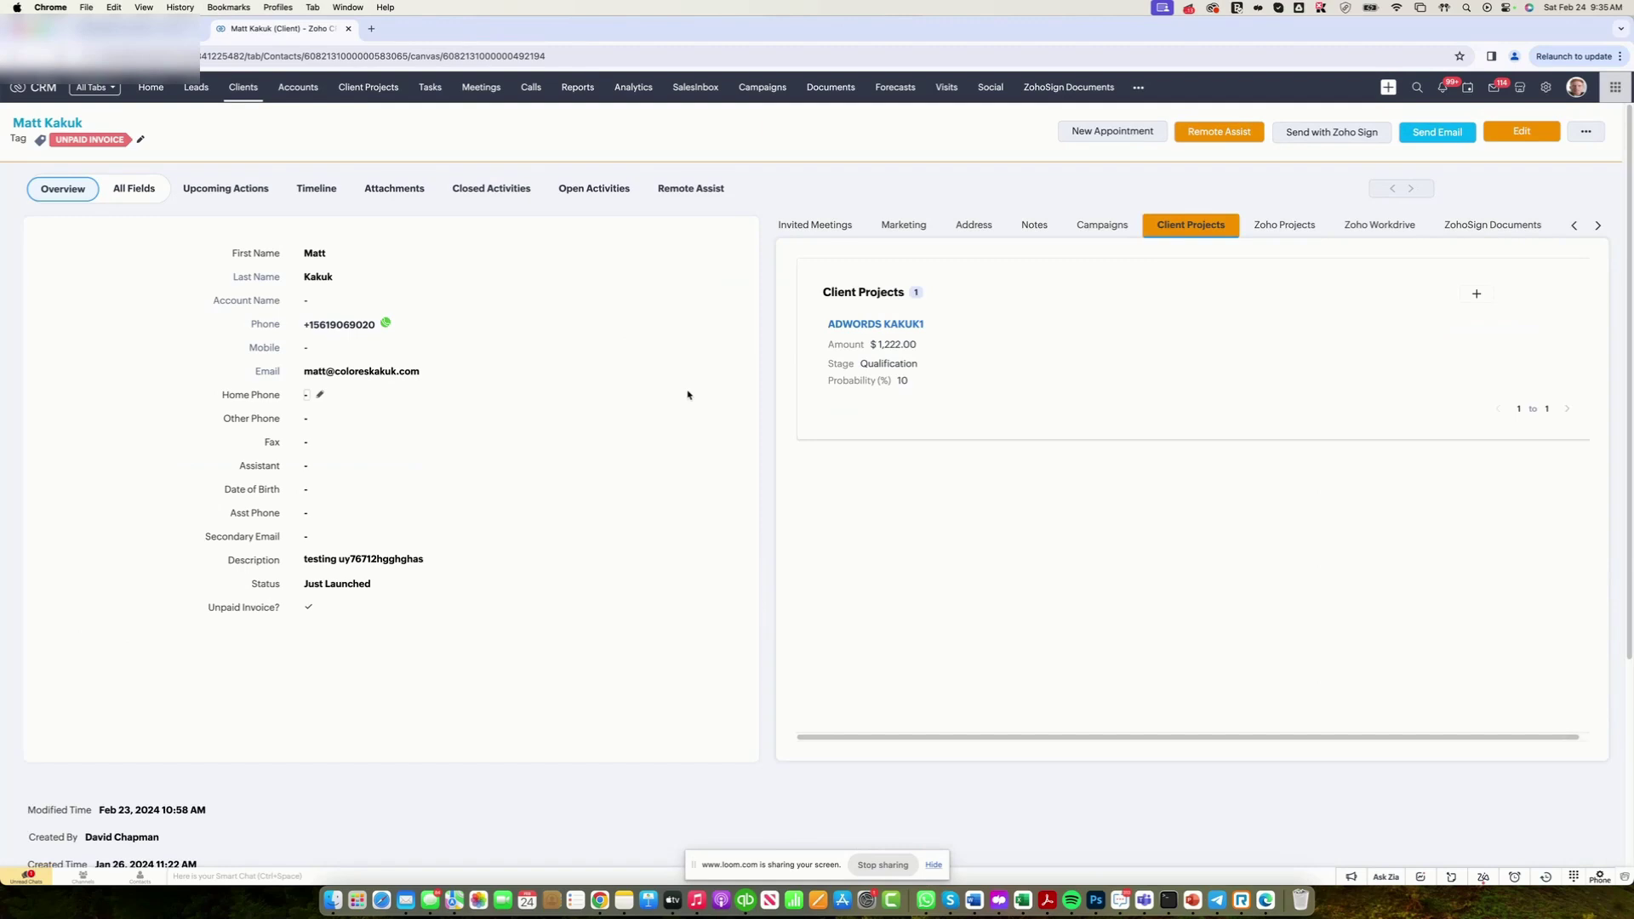
Open Adwords Kakuk1 and start Qualify Deal with type New Business and marketing budget 12
{"action": "left_click", "coordinate": [875, 325]}
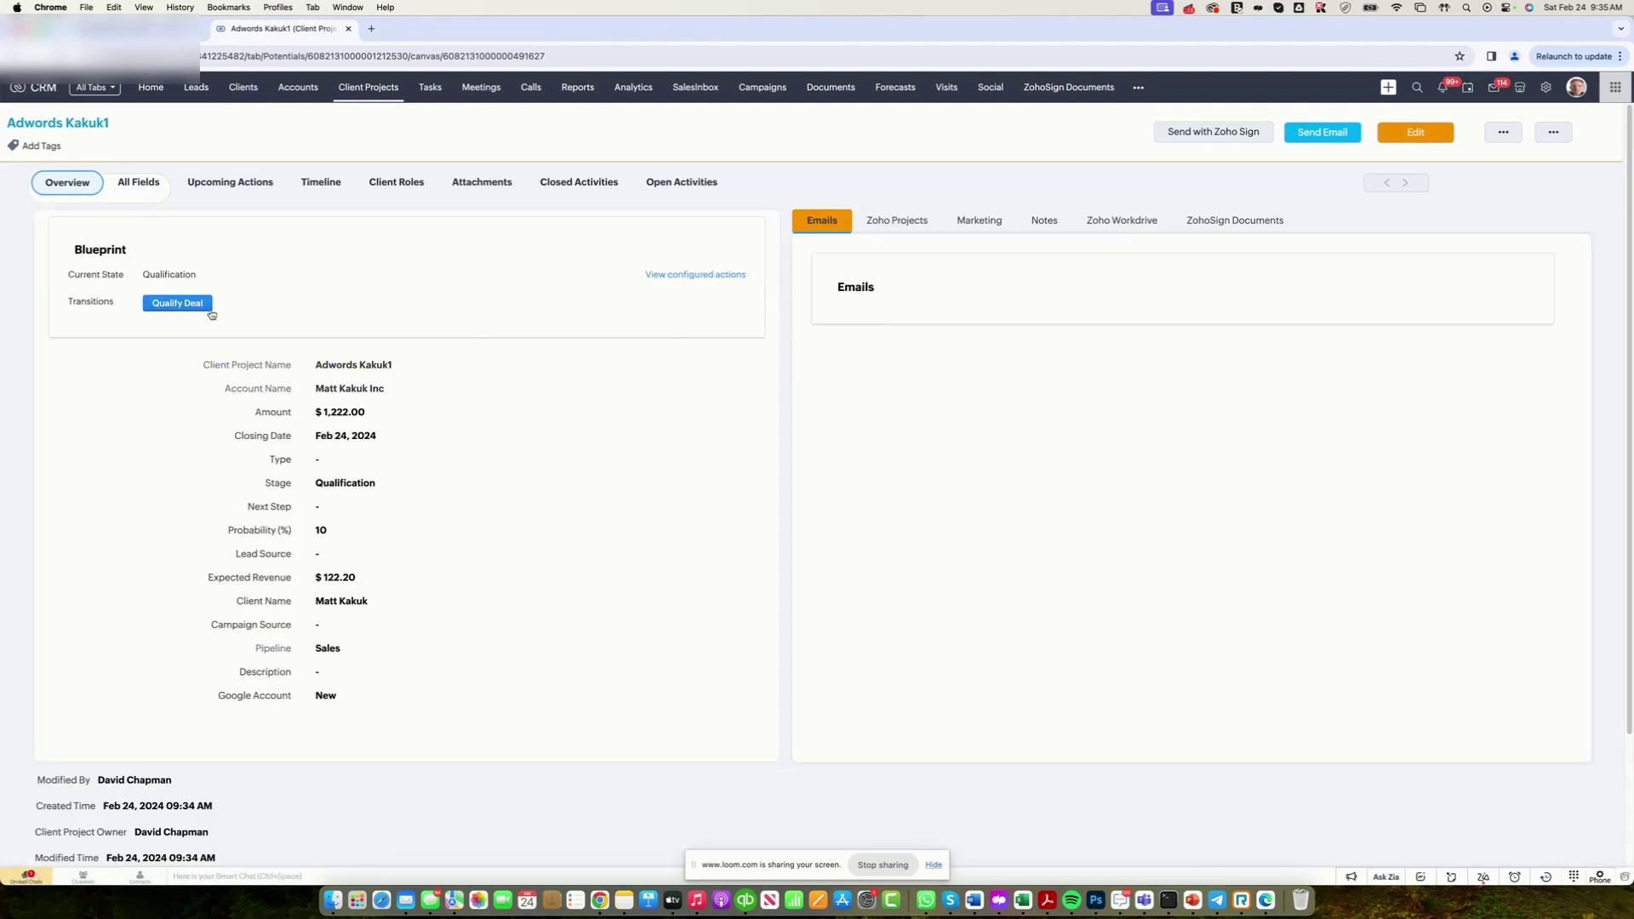
{"action": "left_click", "coordinate": [195, 305]}
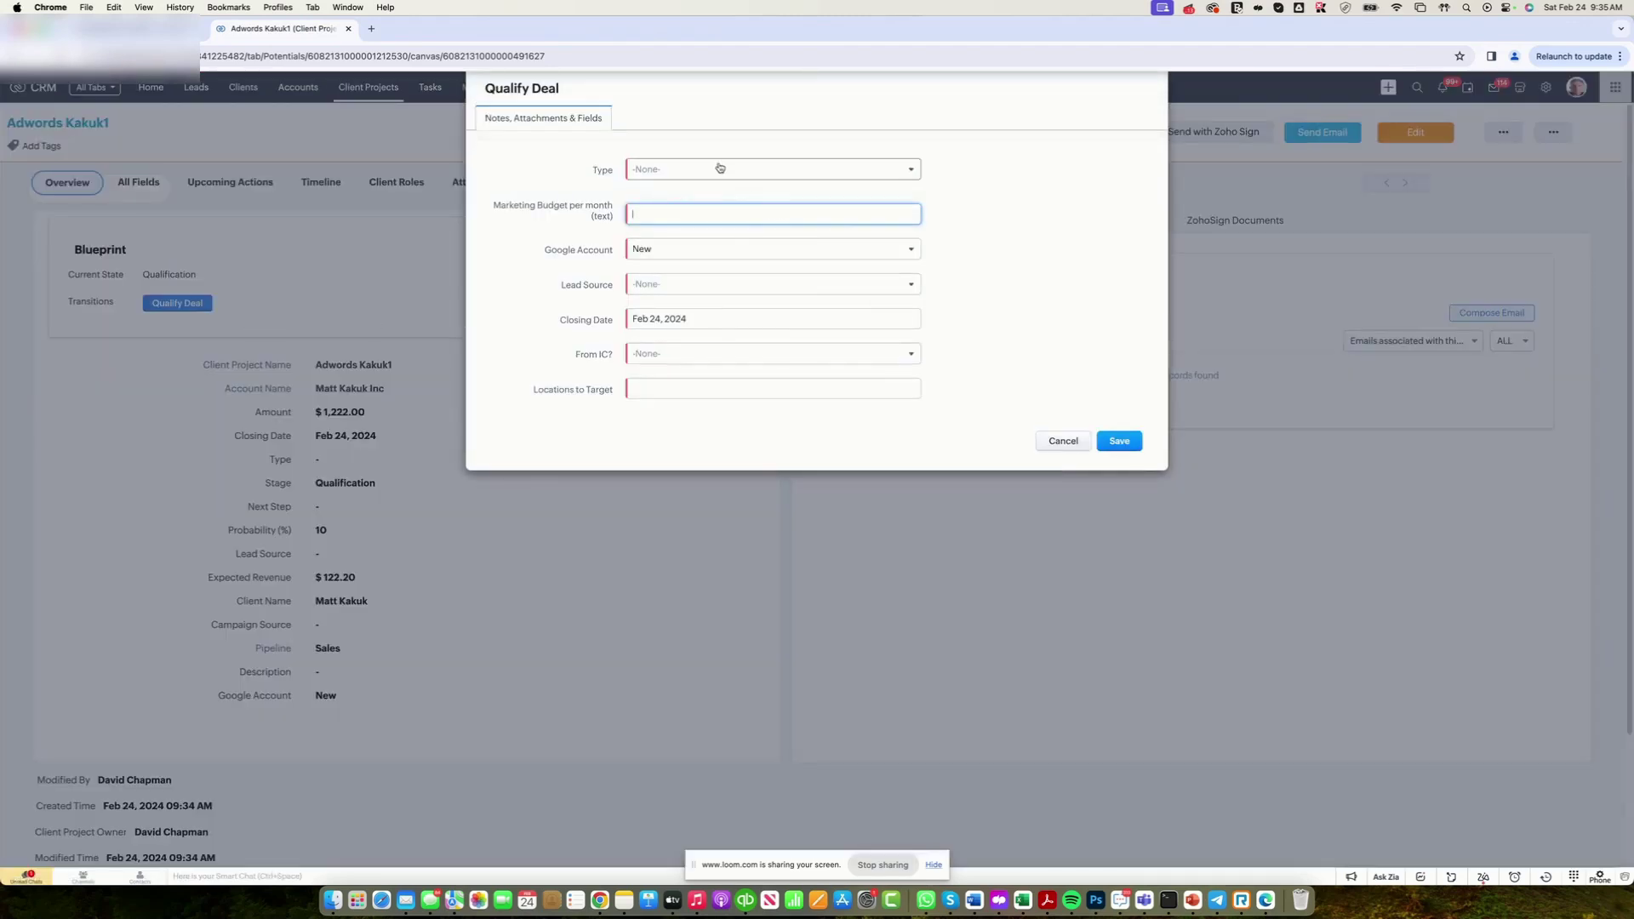
{"action": "left_click", "coordinate": [715, 170]}
{"action": "left_click", "coordinate": [671, 227]}
{"action": "left_click", "coordinate": [667, 215]}
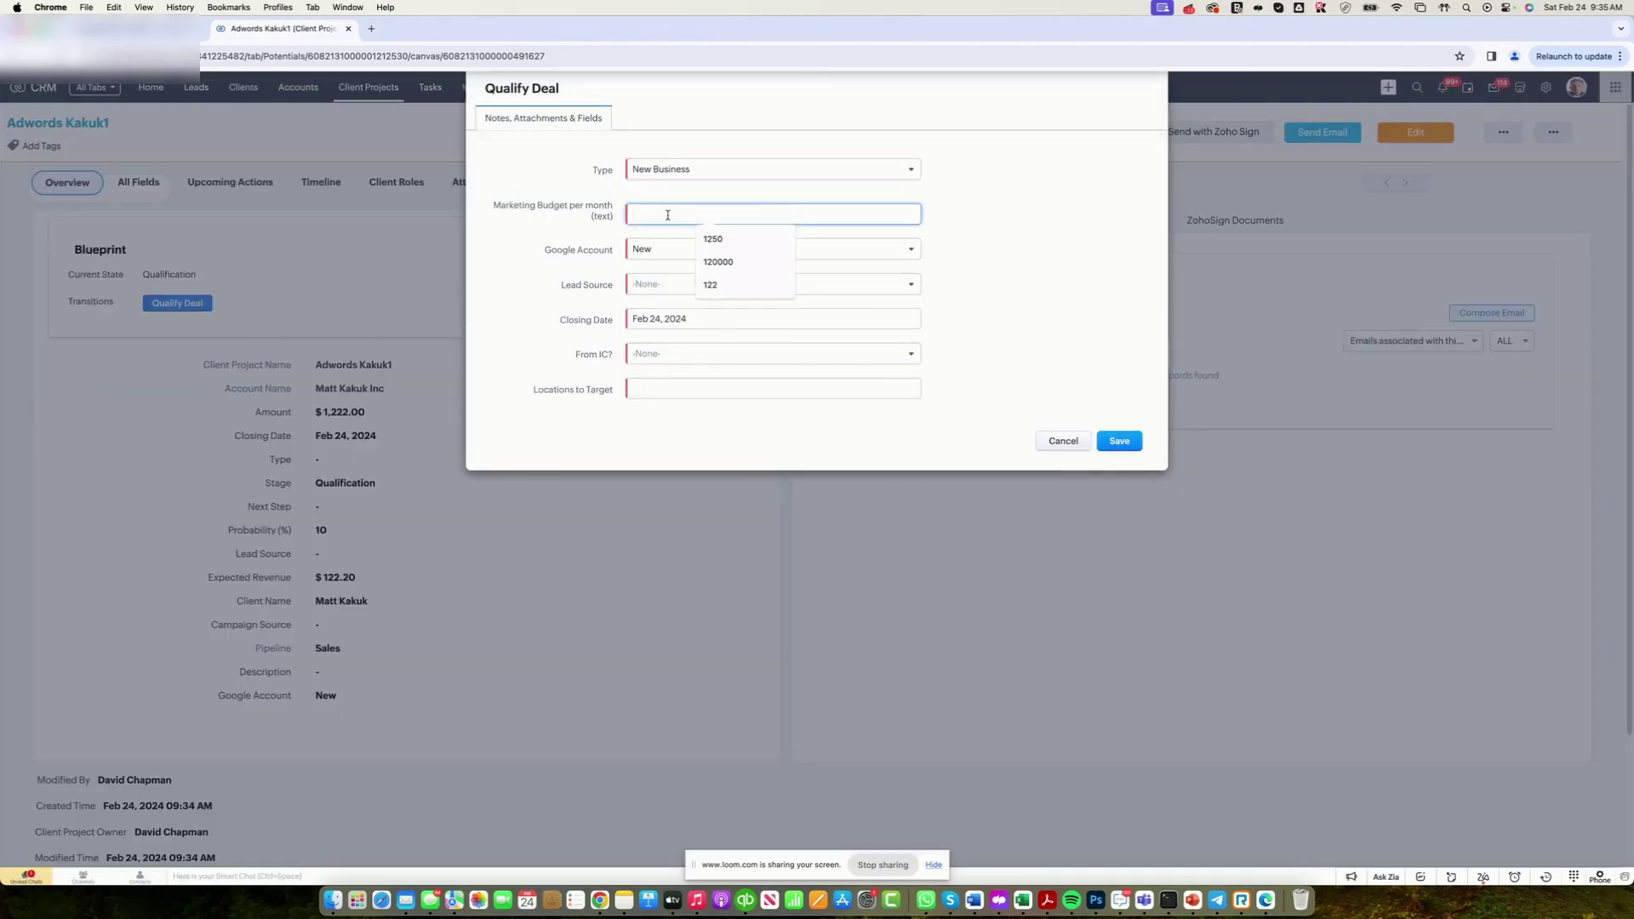
{"action": "type", "text": "12"}
{"action": "left_click", "coordinate": [979, 260]}
Set lead source Advertisement, From IC No, target location palm beach, and save the qualification
{"action": "left_click", "coordinate": [656, 284]}
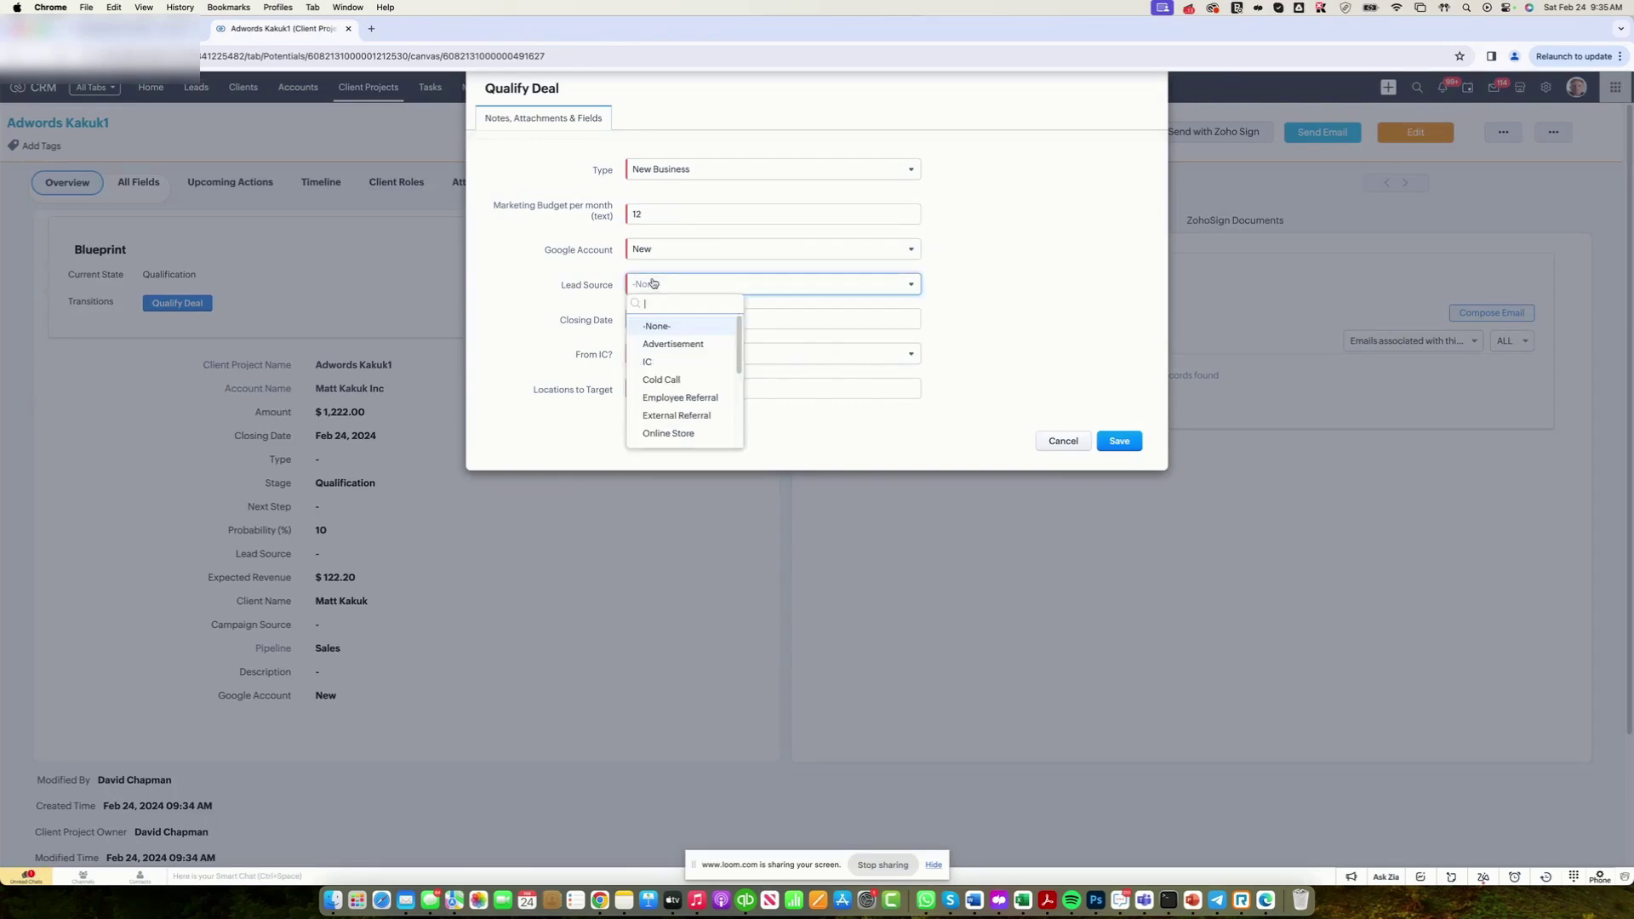
{"action": "left_click", "coordinate": [672, 344]}
{"action": "left_click", "coordinate": [654, 356]}
{"action": "left_click", "coordinate": [648, 412]}
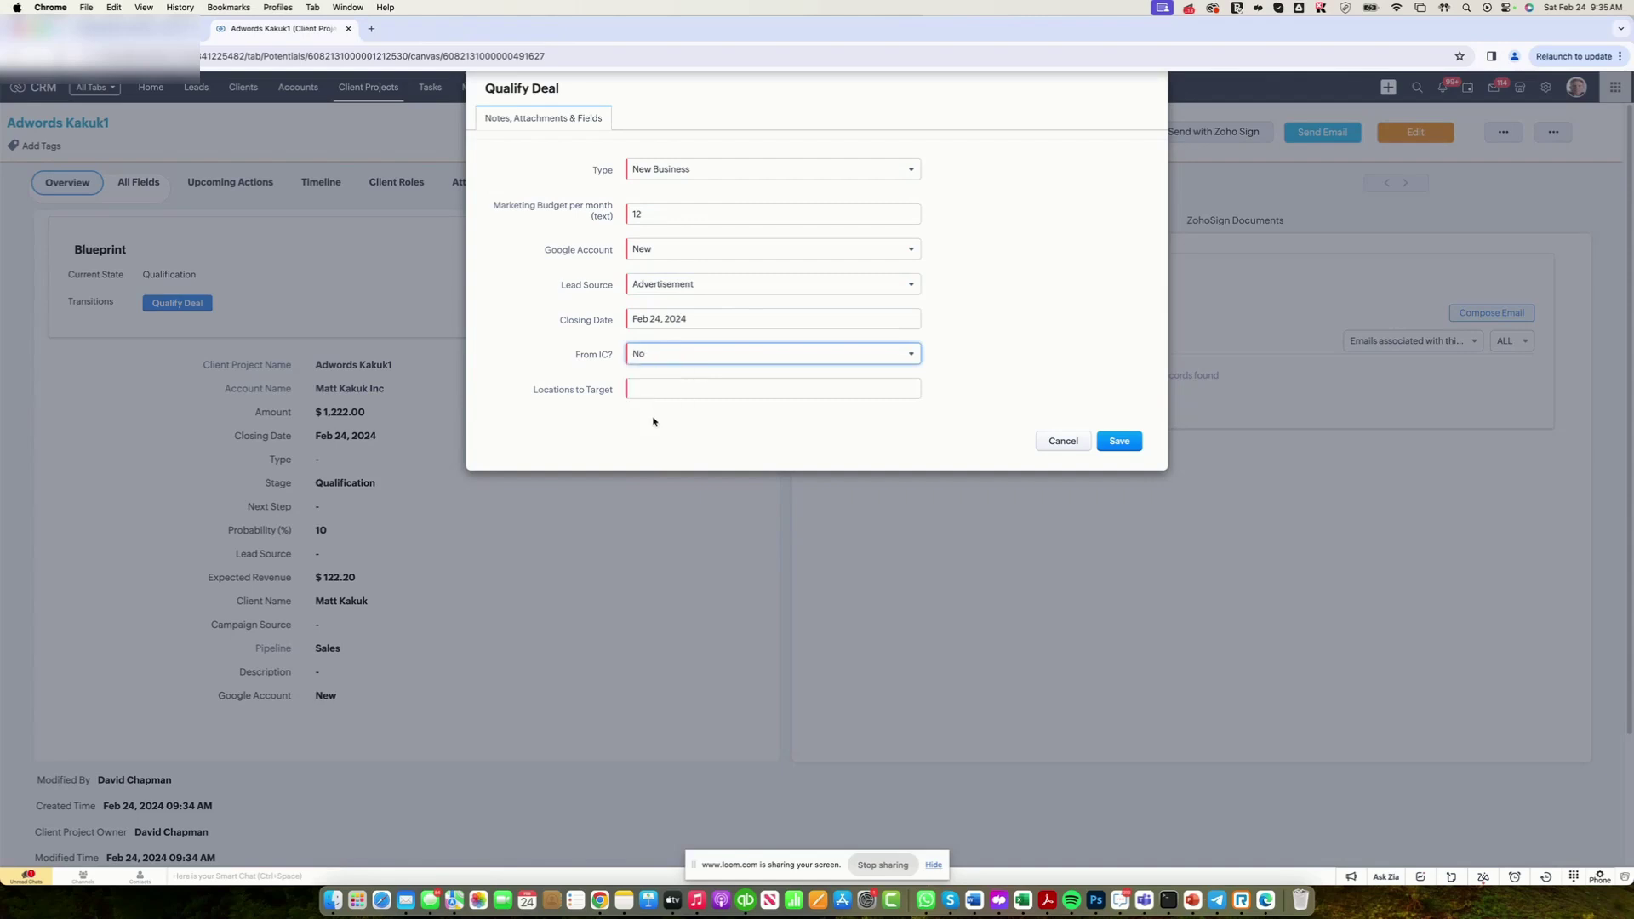
{"action": "left_click", "coordinate": [661, 389]}
{"action": "left_click", "coordinate": [714, 414]}
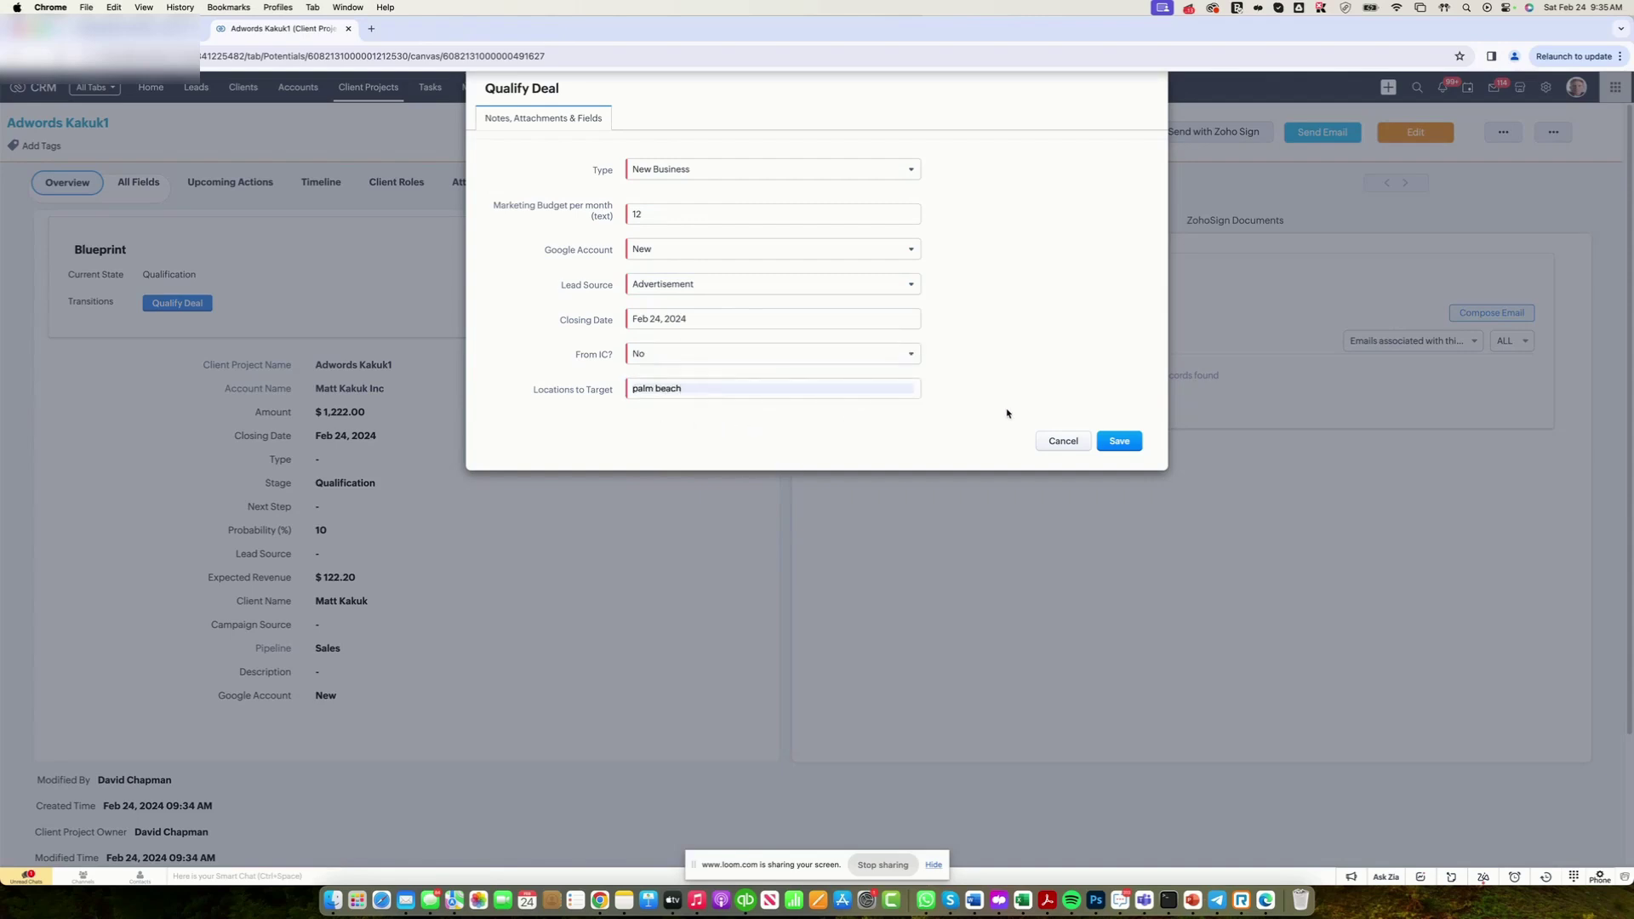
{"action": "left_click", "coordinate": [1117, 441]}
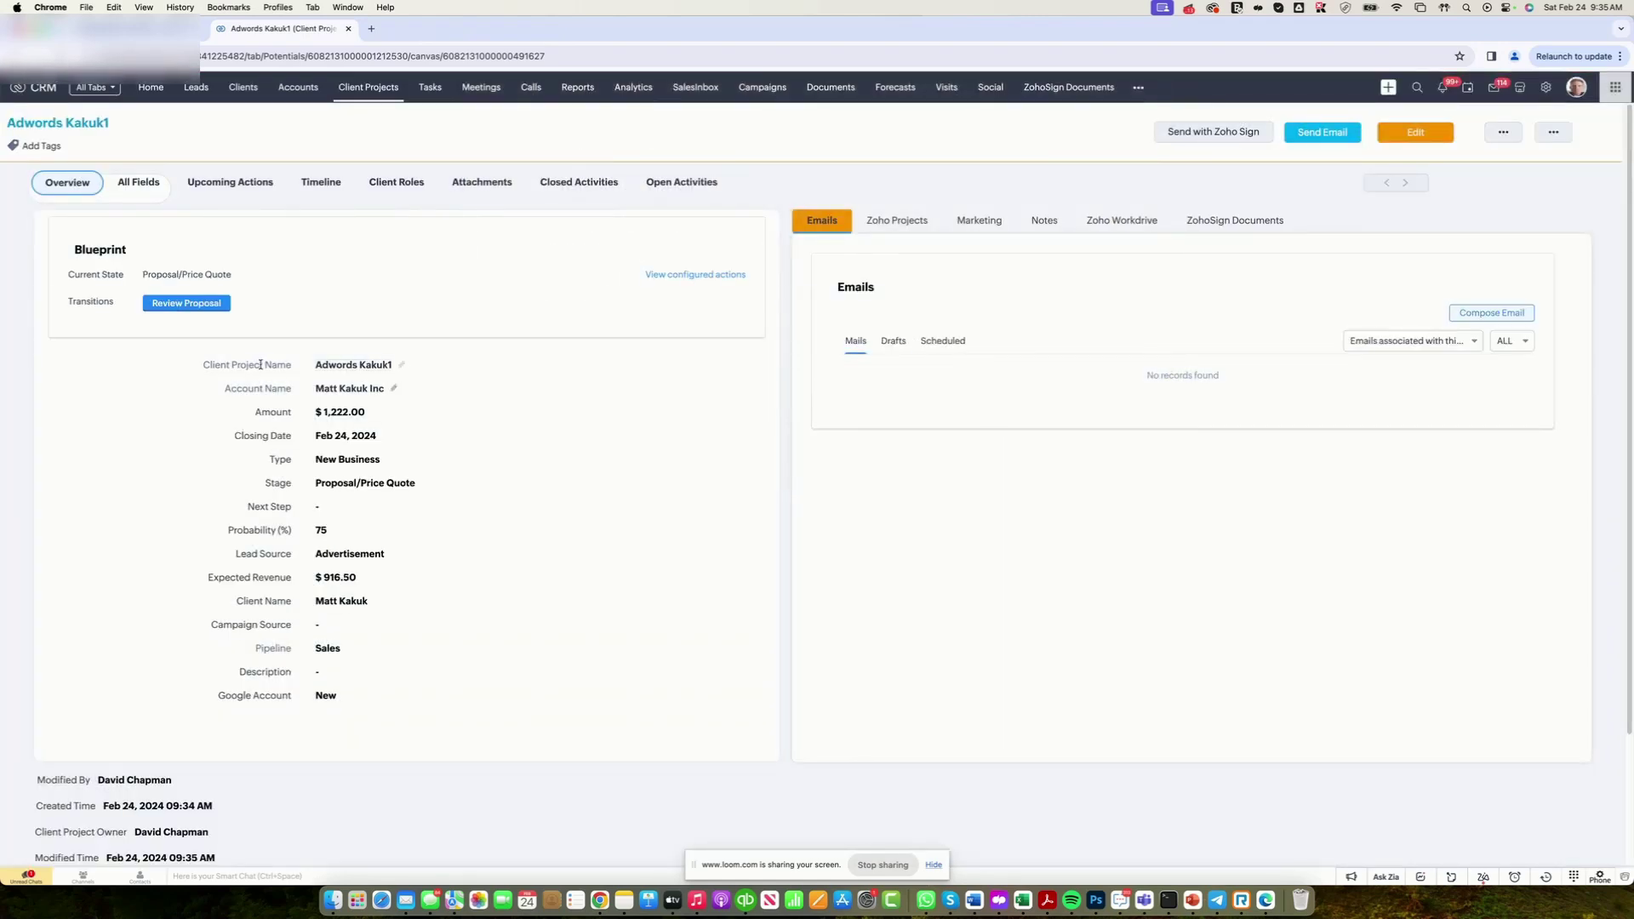
Pass the Review Proposal transition and mark Adwords Kakuk1 as Won, saving the Won details
{"action": "left_click", "coordinate": [215, 307]}
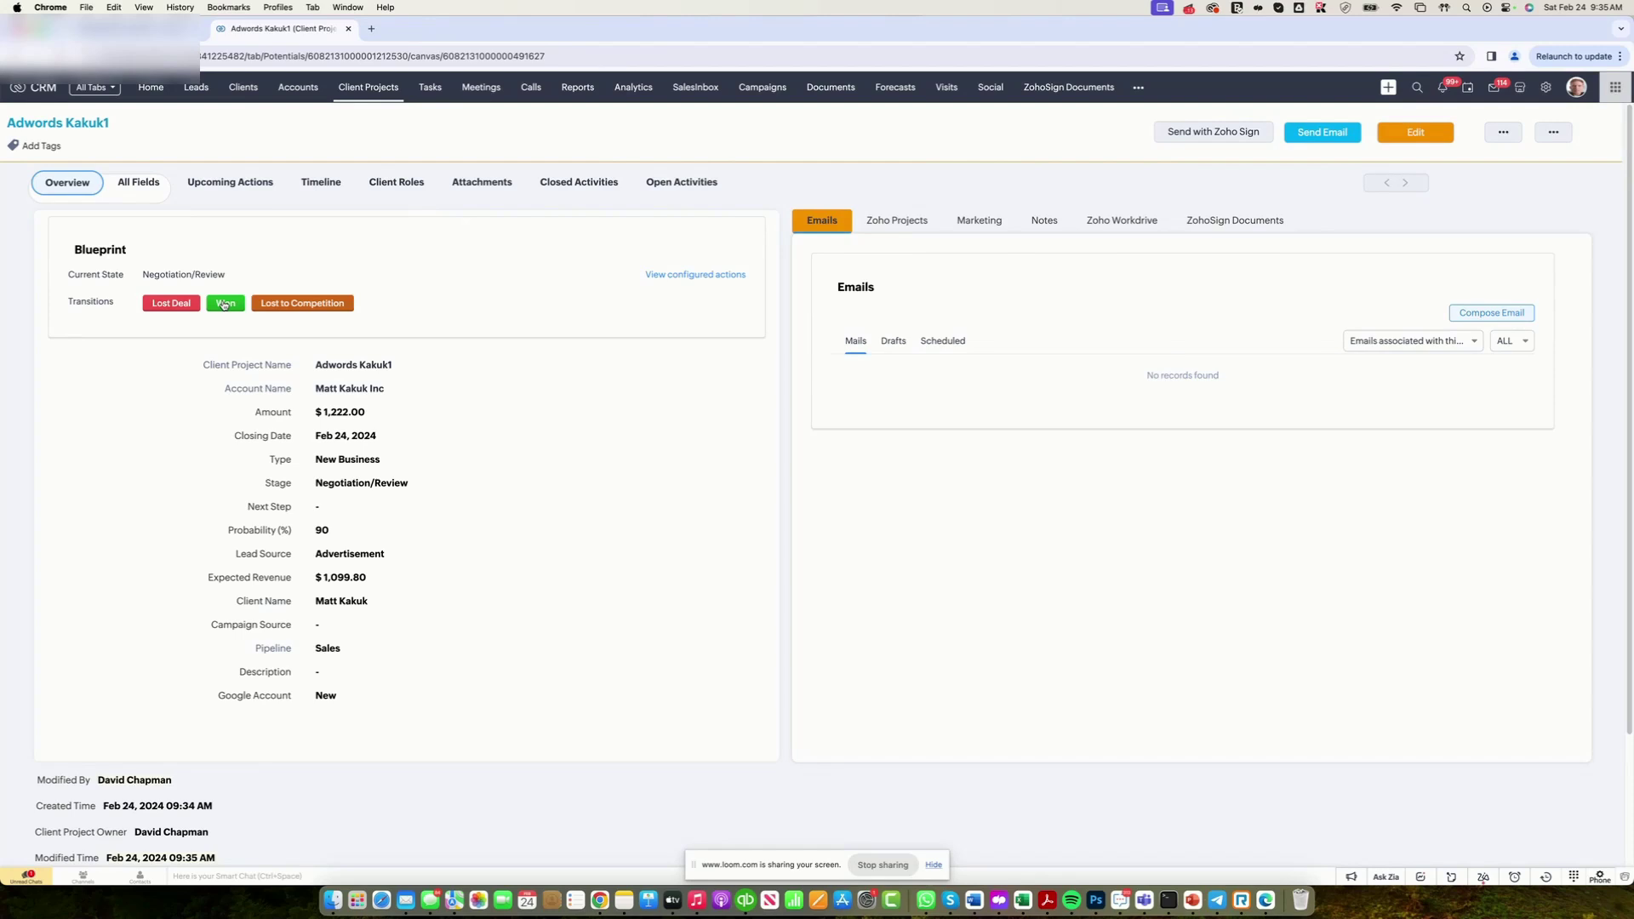
{"action": "left_click", "coordinate": [224, 304]}
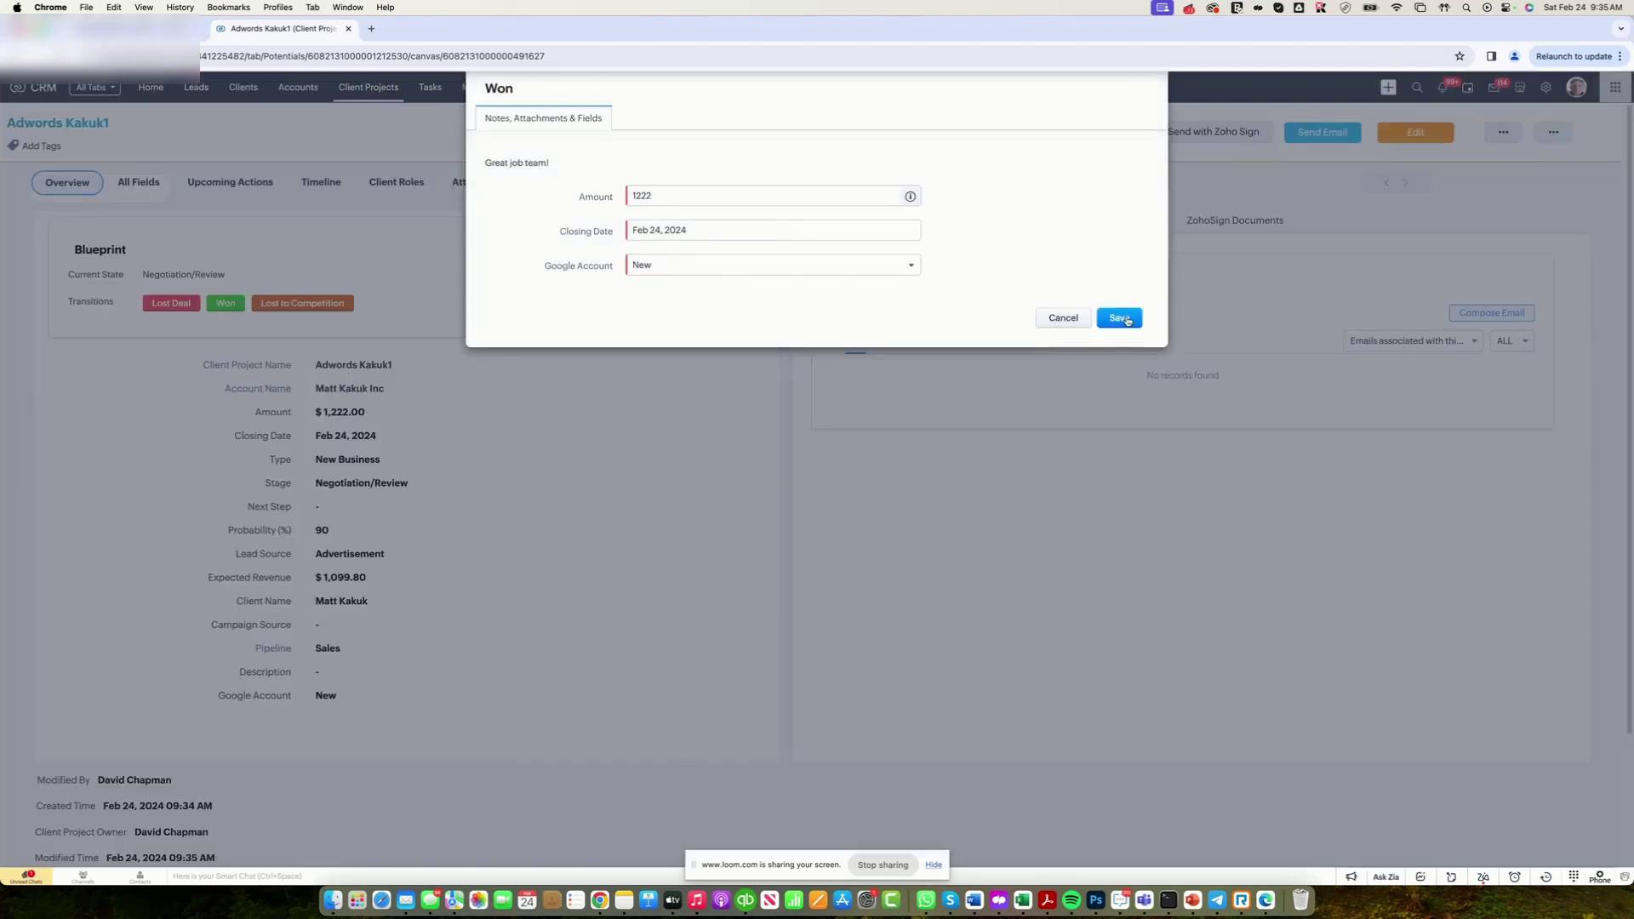
{"action": "left_click", "coordinate": [1120, 318]}
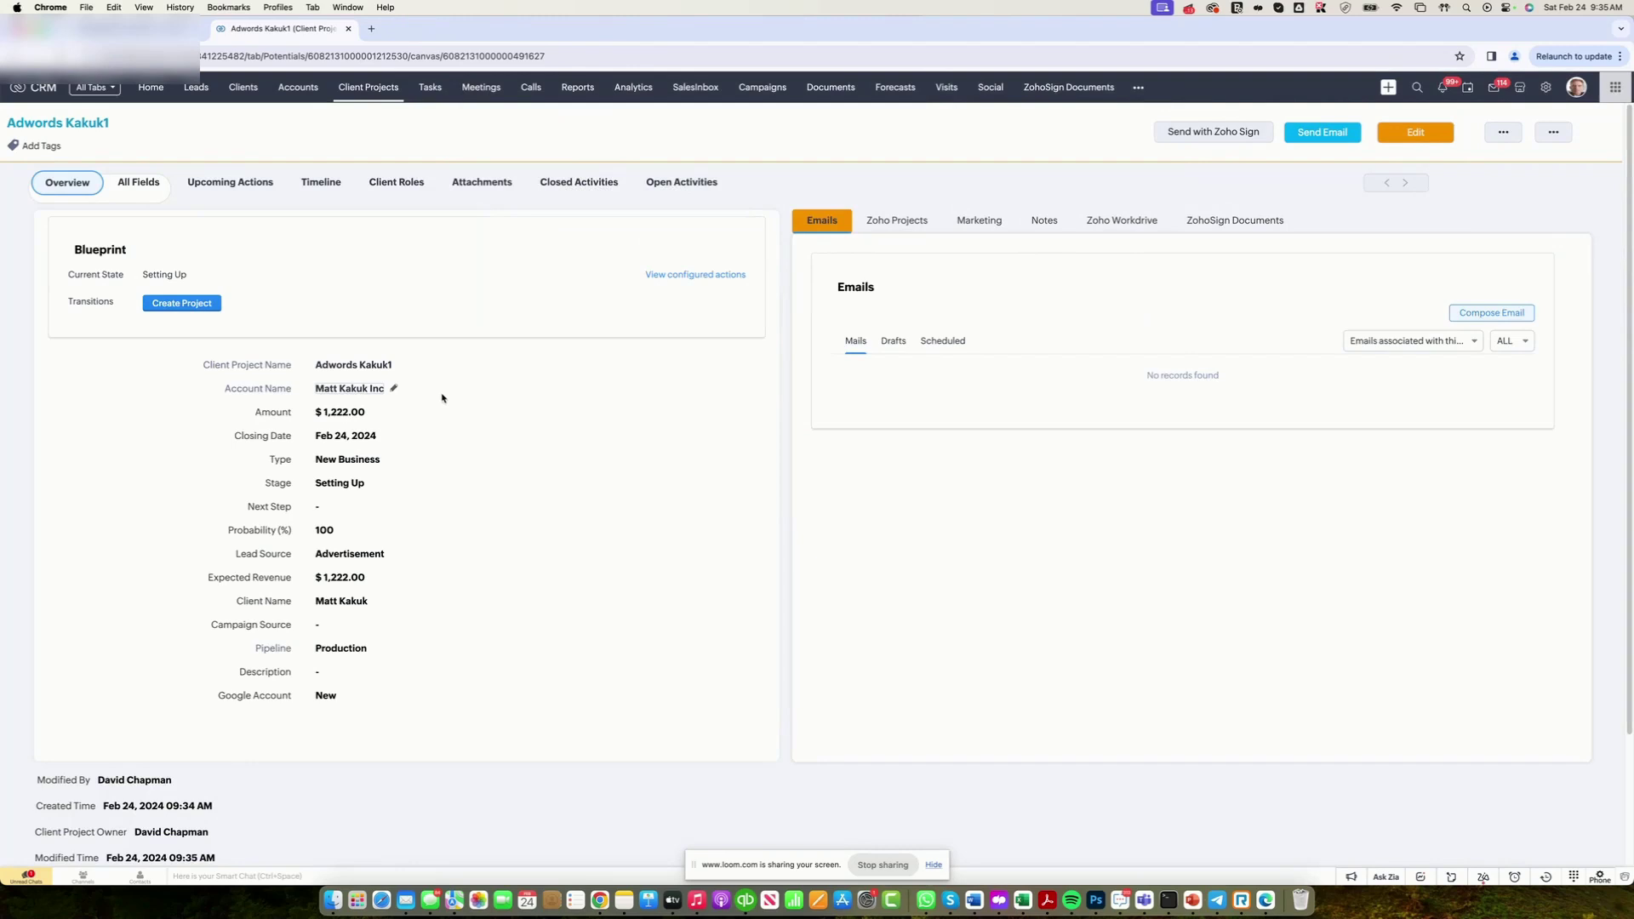
Run the Create Project transition and view the new linked Zoho Projects project Adwords Kakuk1
{"action": "left_click", "coordinate": [181, 303]}
{"action": "left_click", "coordinate": [902, 223]}
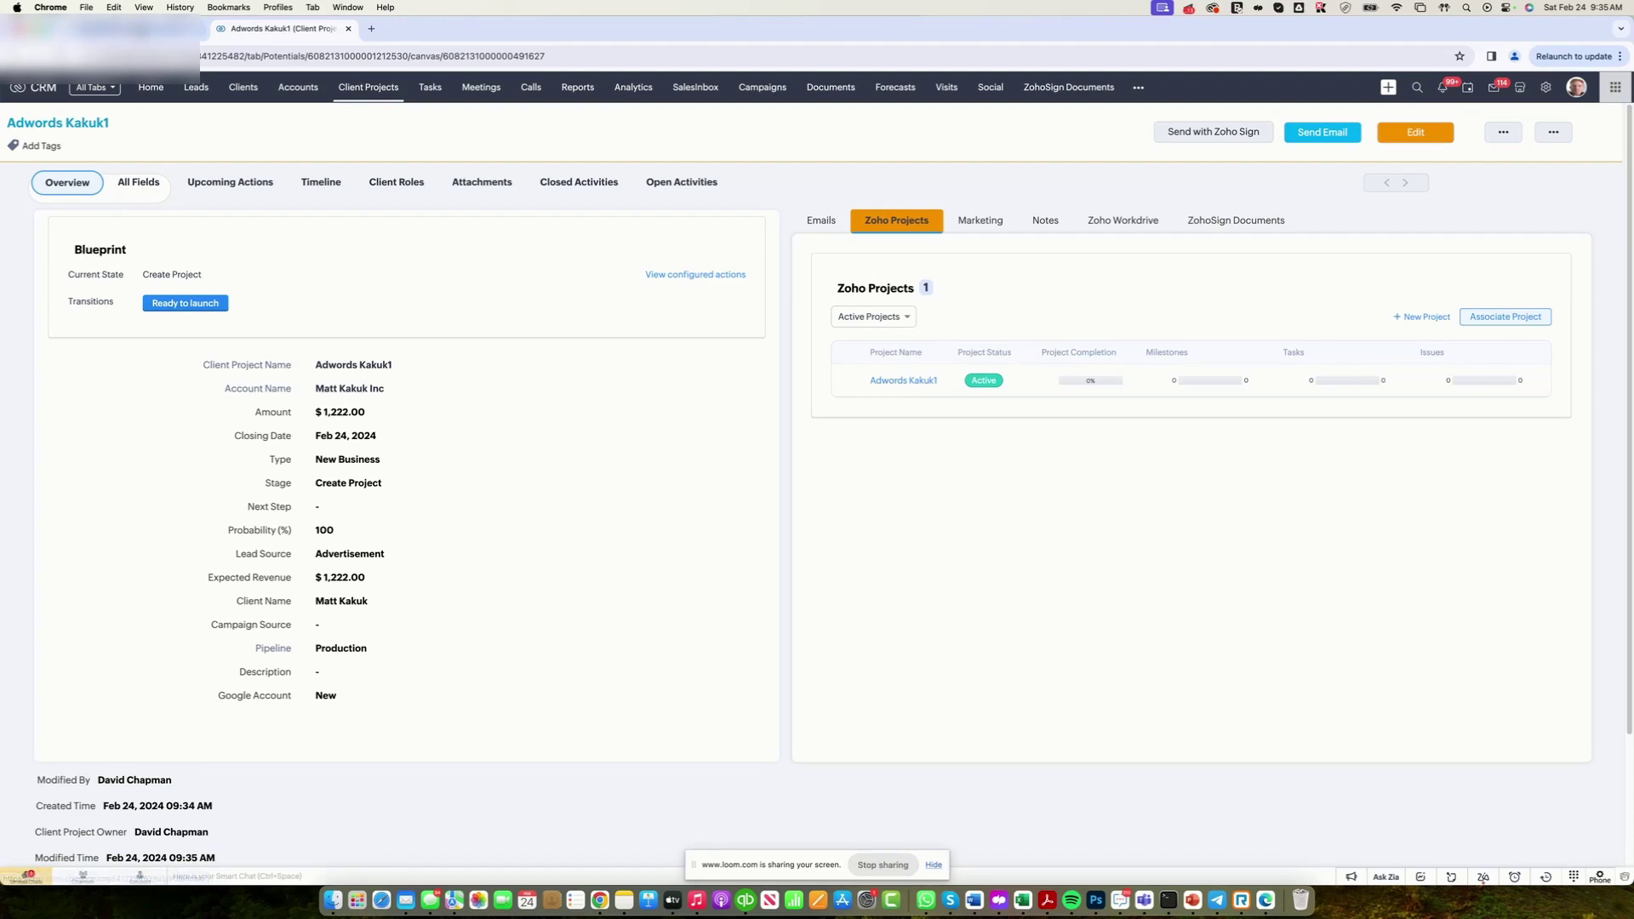
Open Adwords Kakuk1's task list in Zoho Projects and narrow the task Title column
{"action": "left_click", "coordinate": [908, 383]}
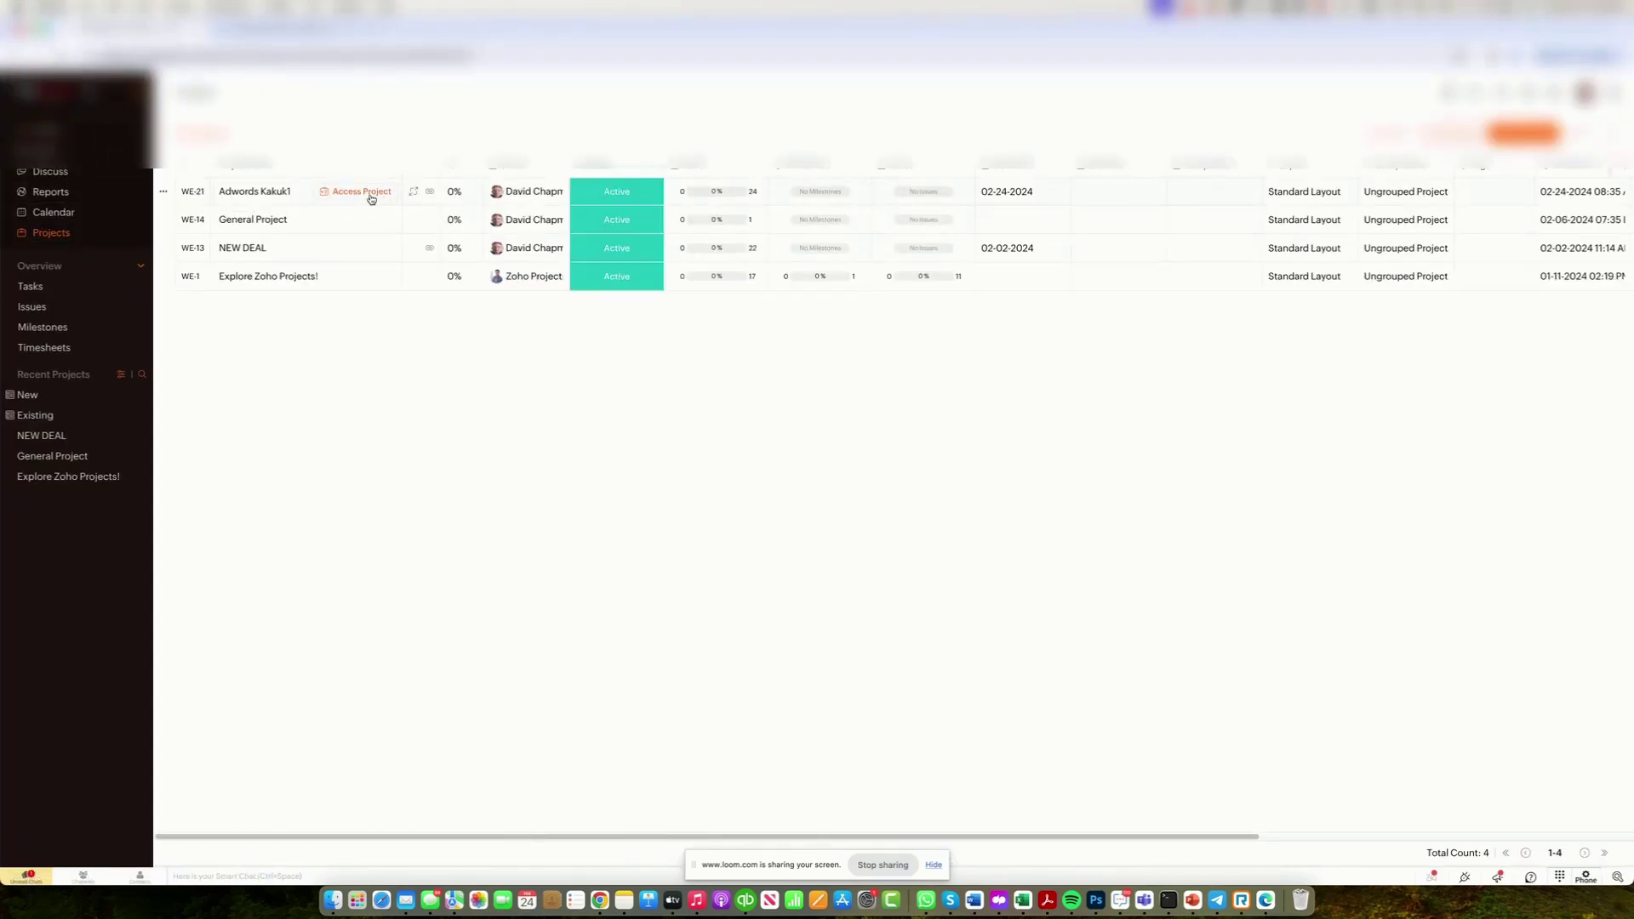
{"action": "left_click", "coordinate": [362, 192]}
{"action": "scroll", "coordinate": [429, 612], "scroll_direction": "down", "scroll_amount": 1}
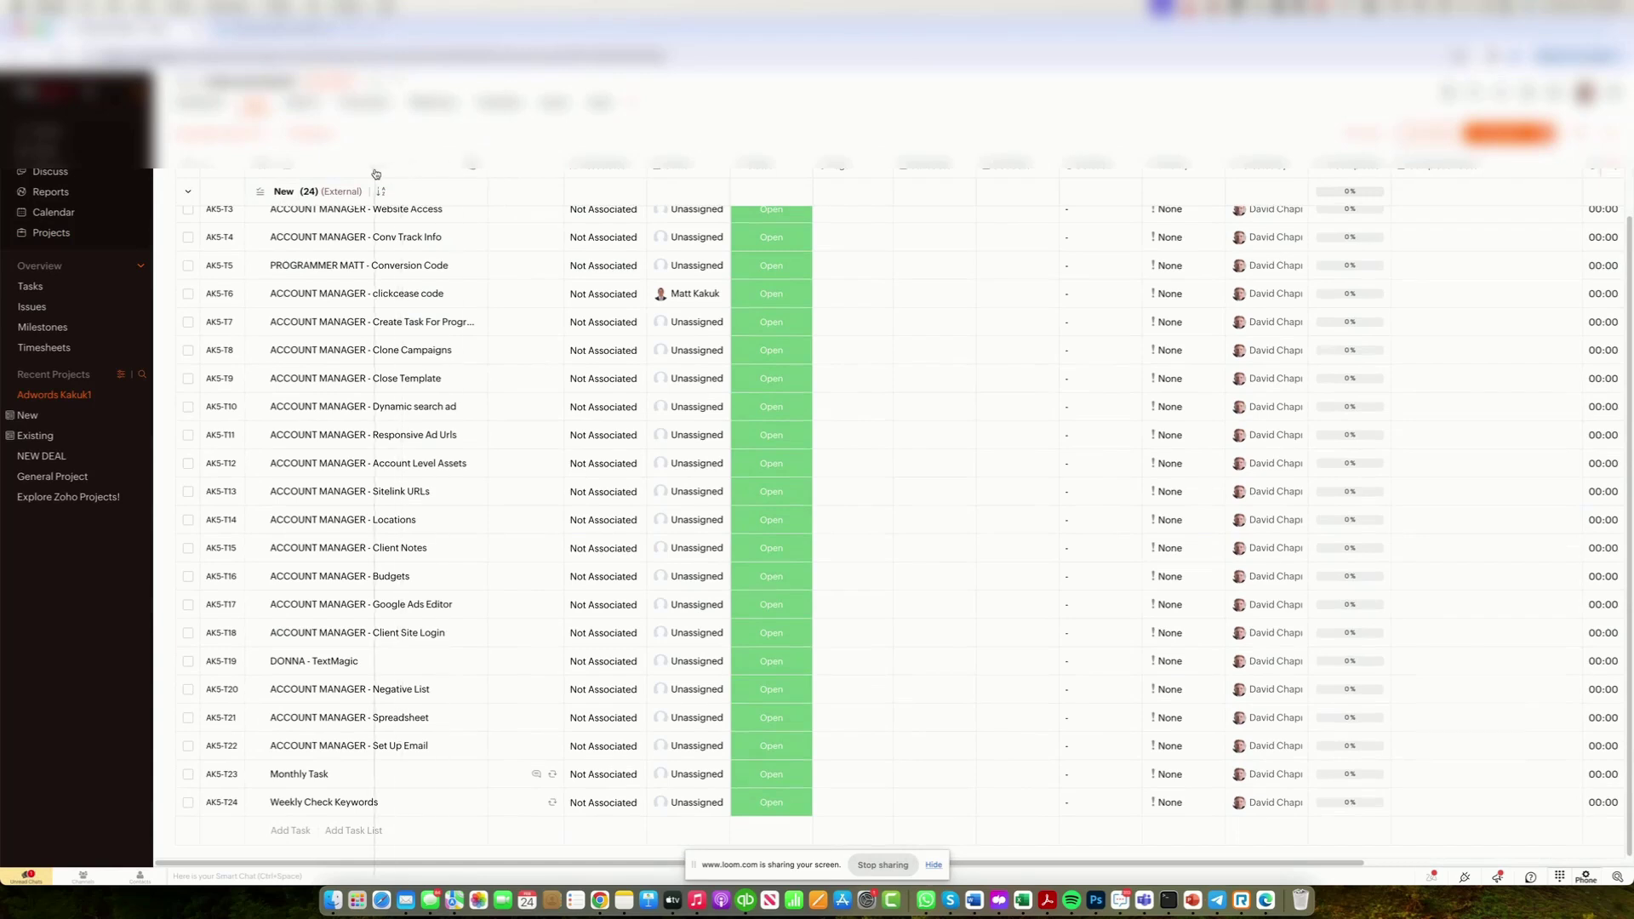
{"action": "left_click_drag", "start_coordinate": [375, 174], "coordinate": [375, 173]}
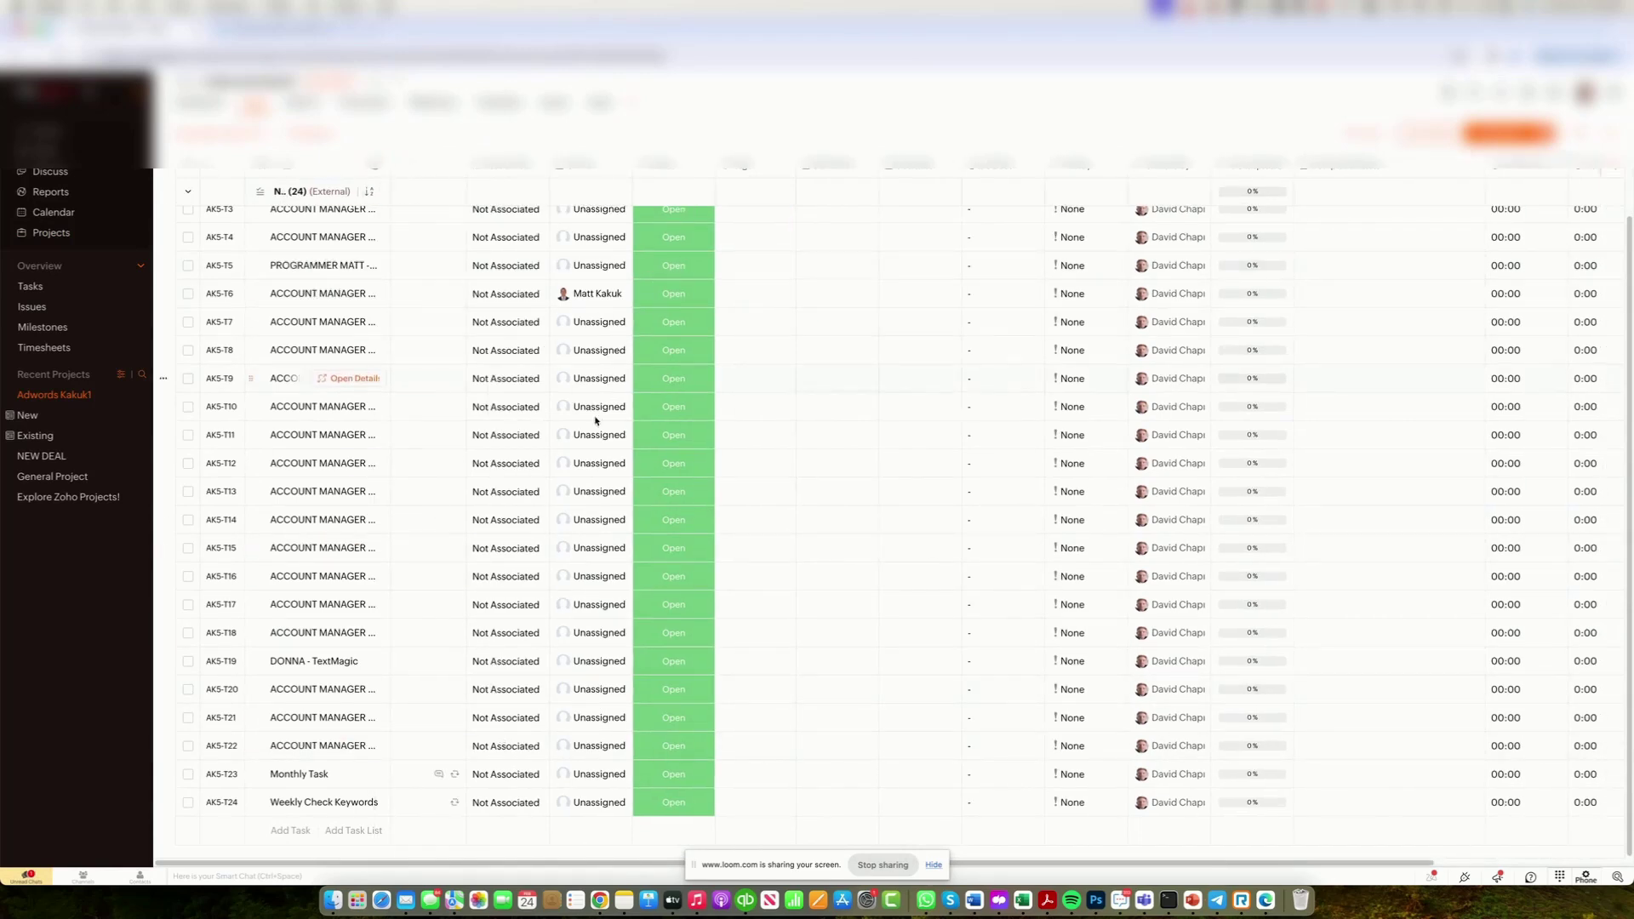
Look through the 24 open tasks, close the task details, and return to the CRM deal
{"action": "scroll", "coordinate": [596, 420], "scroll_direction": "up", "scroll_amount": 2}
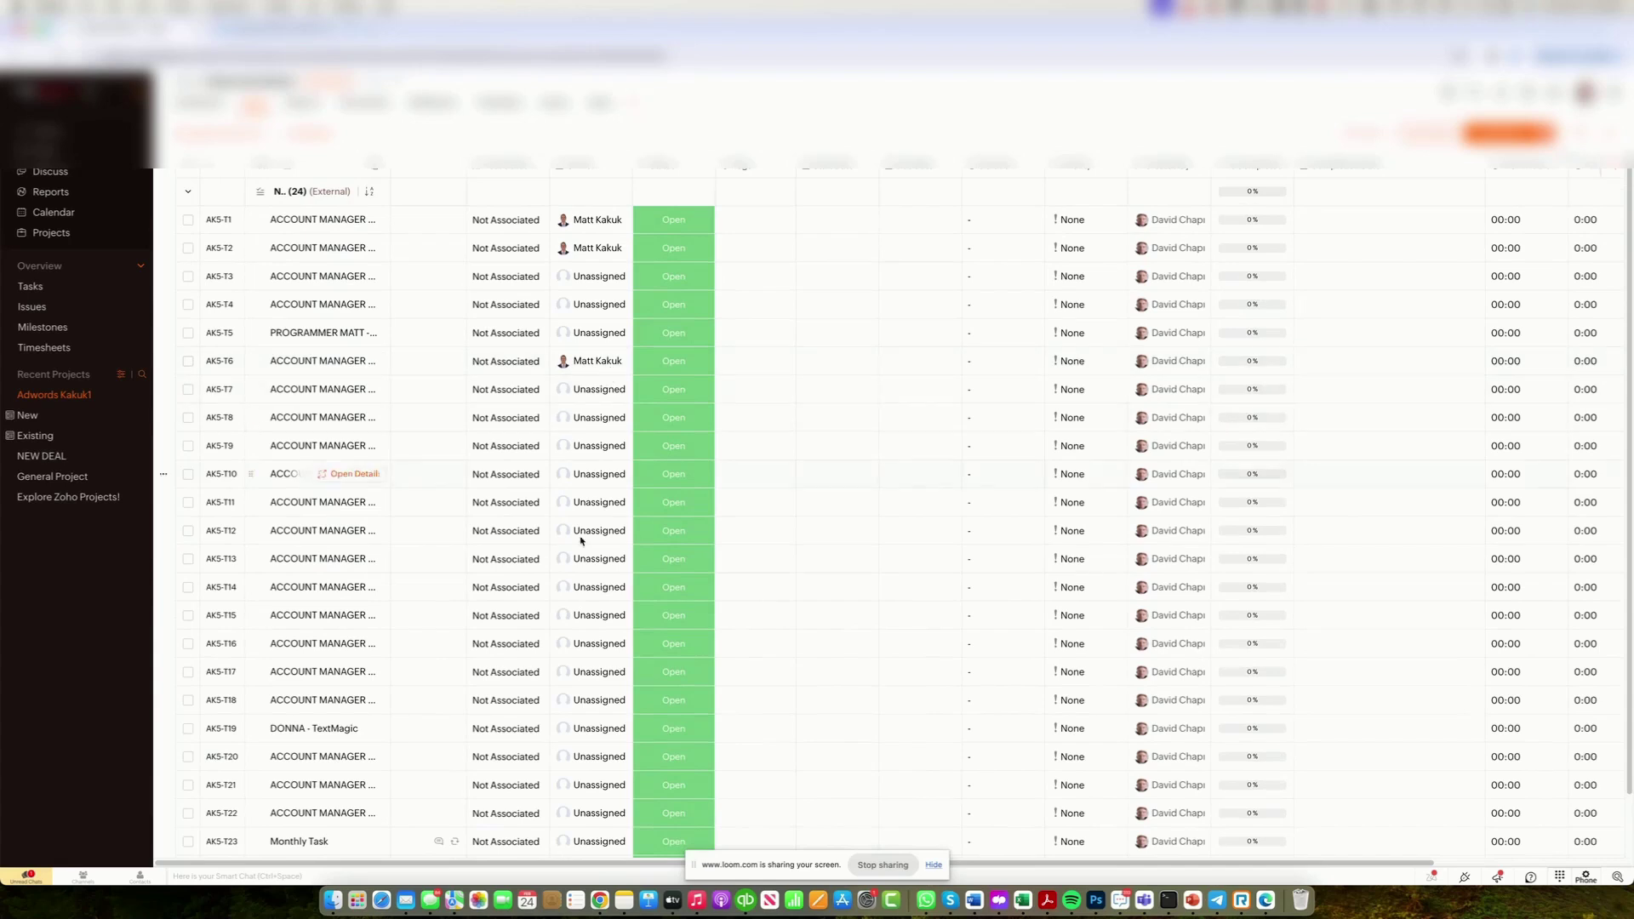
{"action": "scroll", "coordinate": [596, 681], "scroll_direction": "down", "scroll_amount": 2}
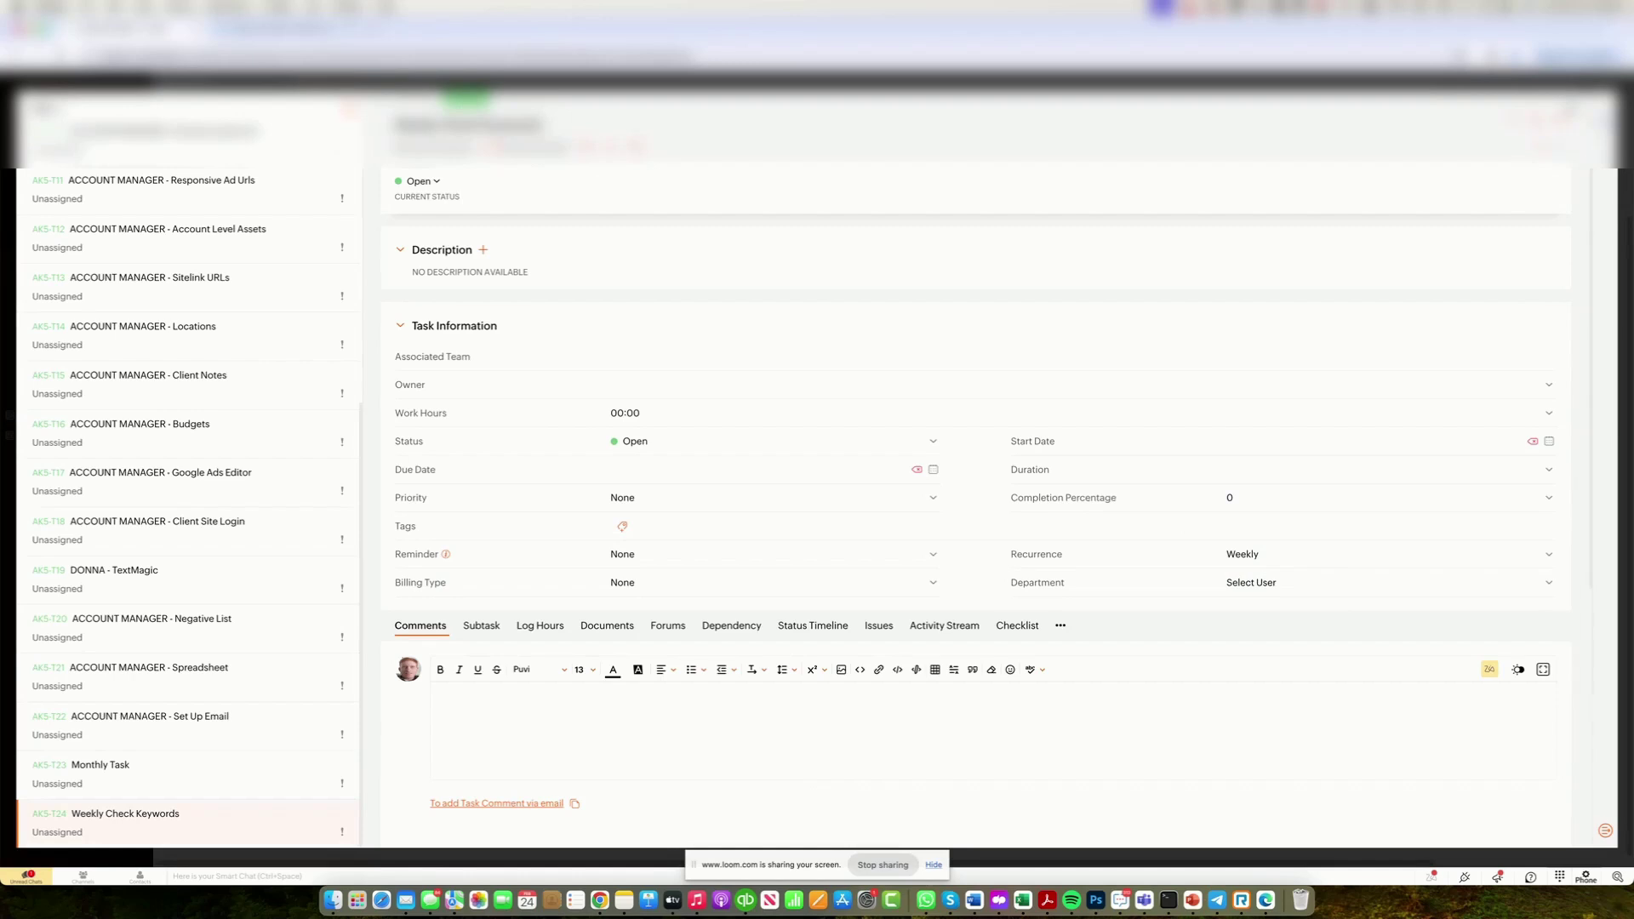
{"action": "left_click", "coordinate": [1562, 125]}
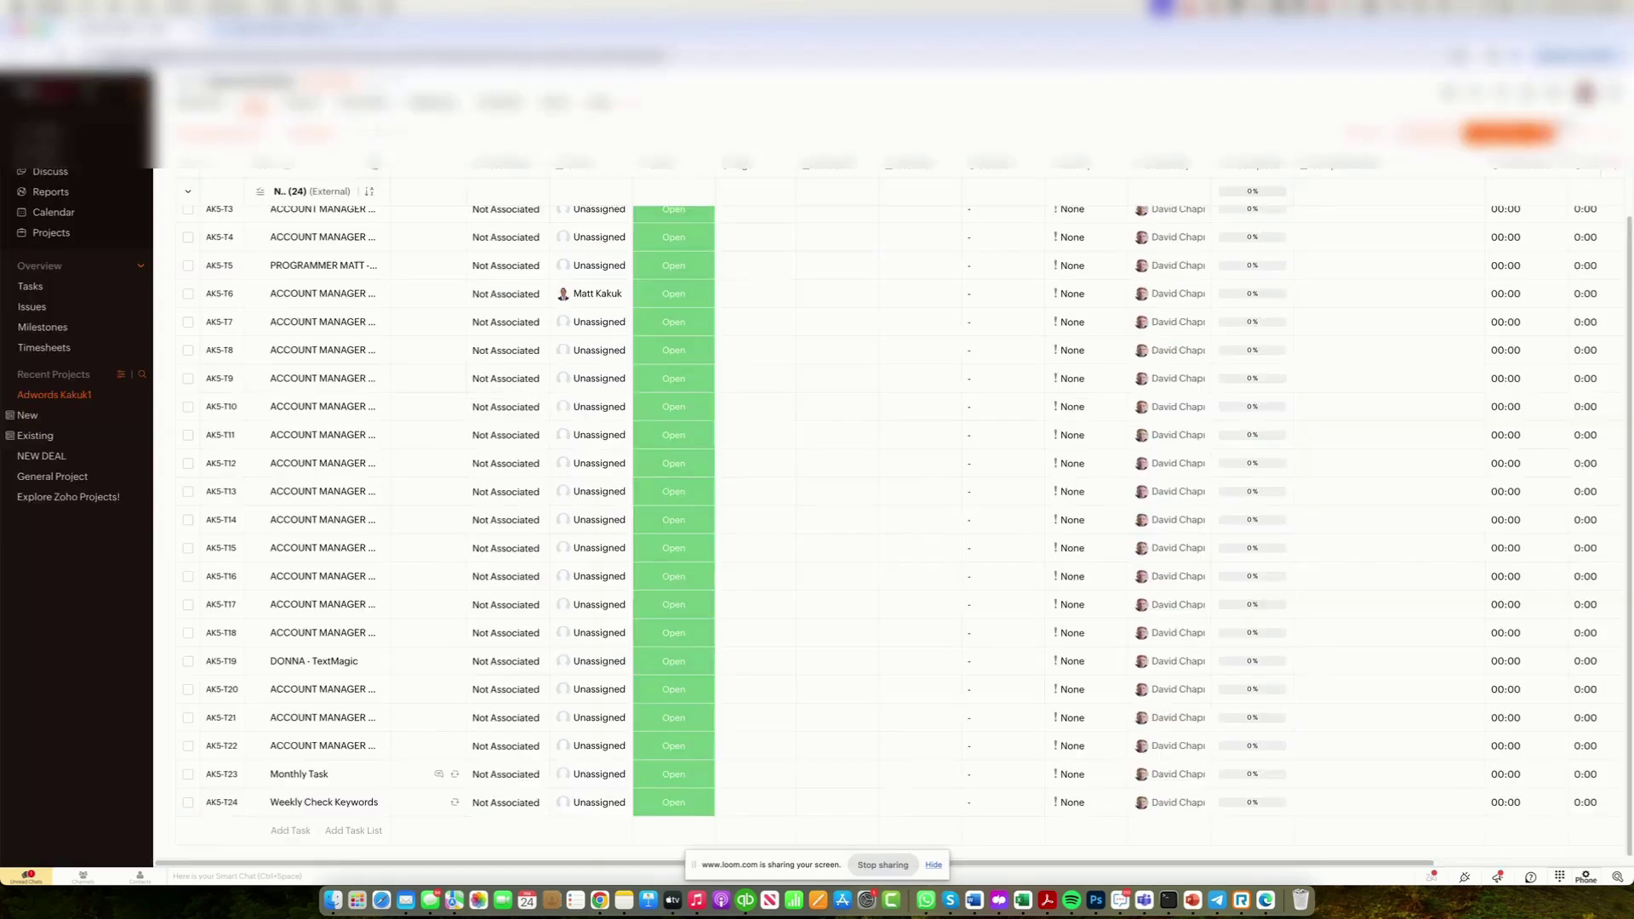
{"action": "key", "text": "ctrl+w"}
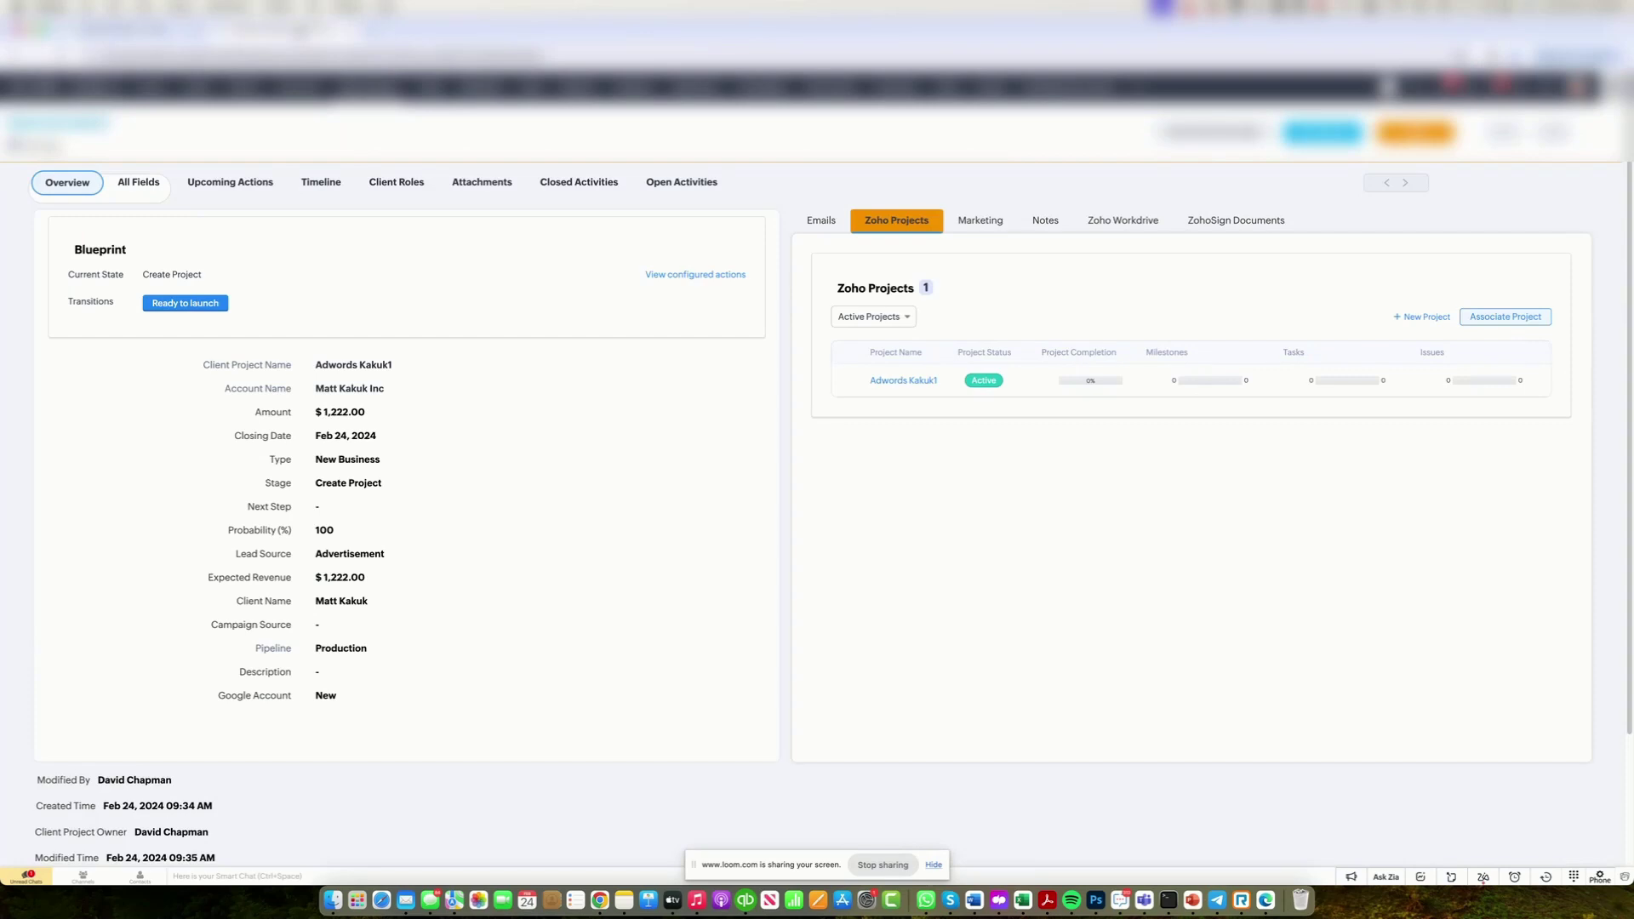
Reopen the Zoho Projects tab and bring up the Adwords Kakuk1 project details page
{"action": "key", "text": "ctrl+shift+t"}
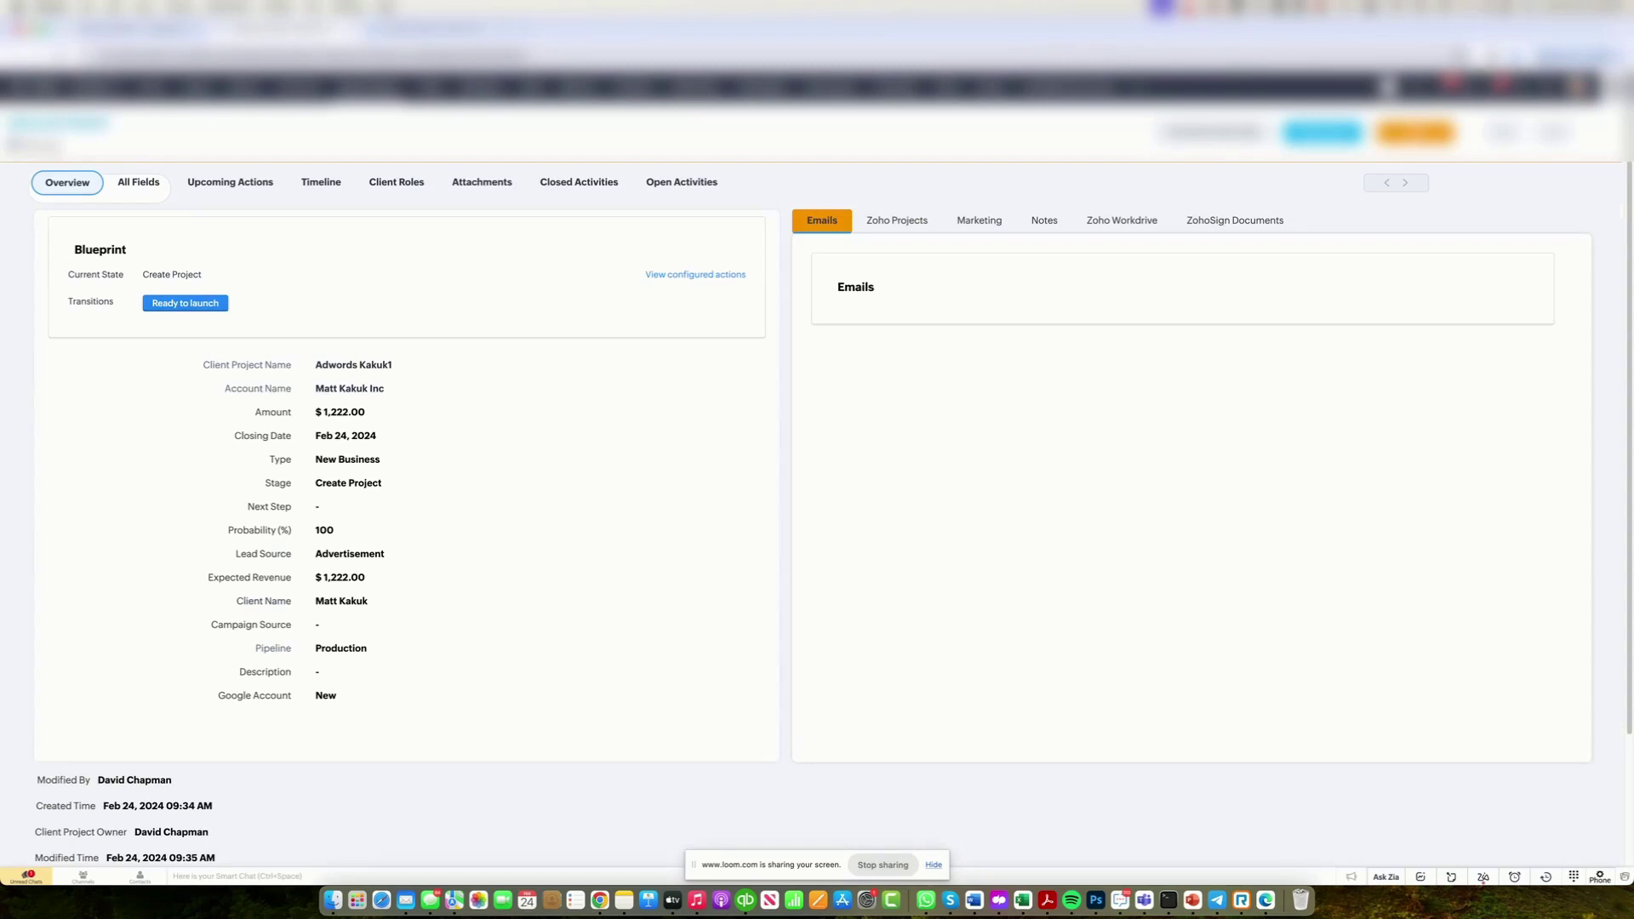
{"action": "key", "text": "super+w"}
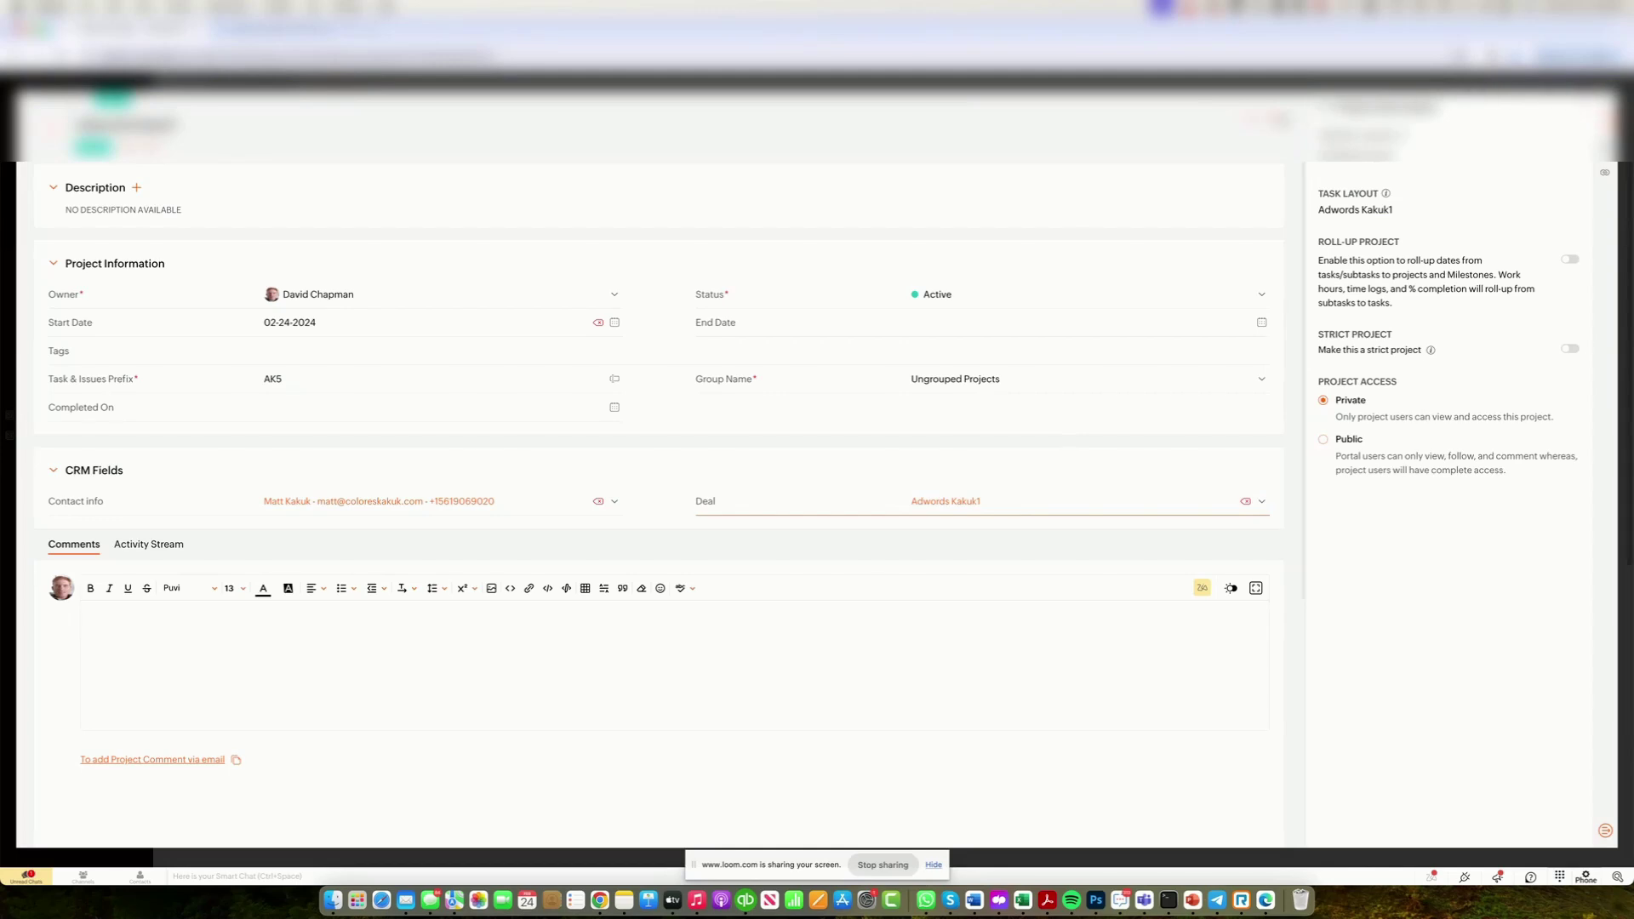
Close the project details panel for the overview, then return to the Adwords Kakuk1 CRM deal
{"action": "left_click", "coordinate": [1274, 123]}
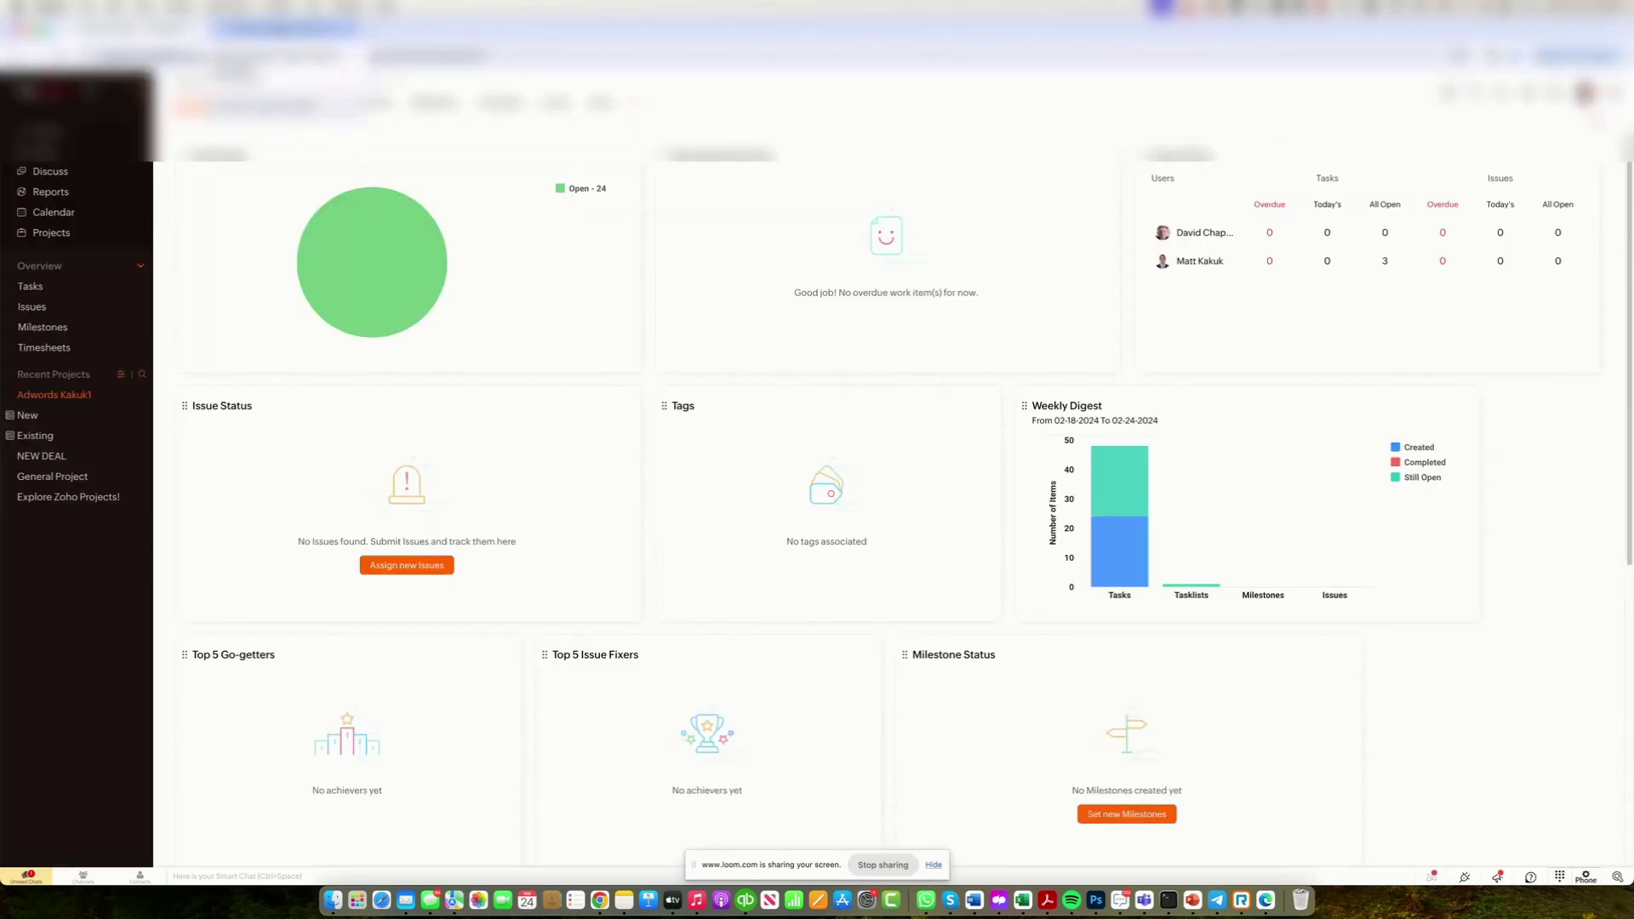
{"action": "left_click", "coordinate": [285, 28]}
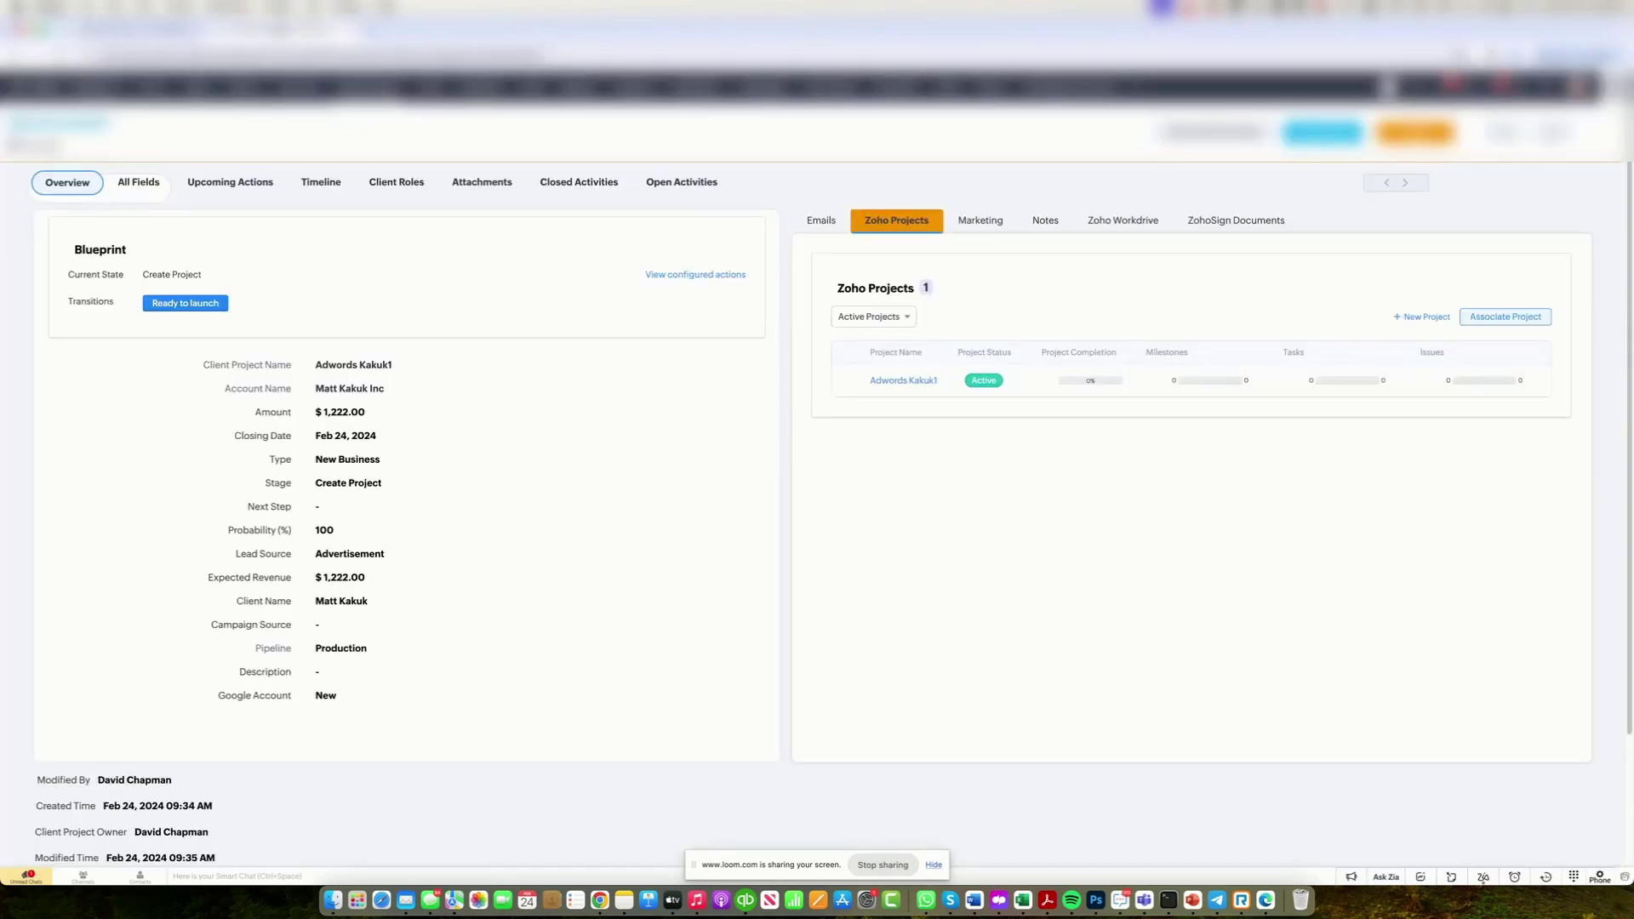